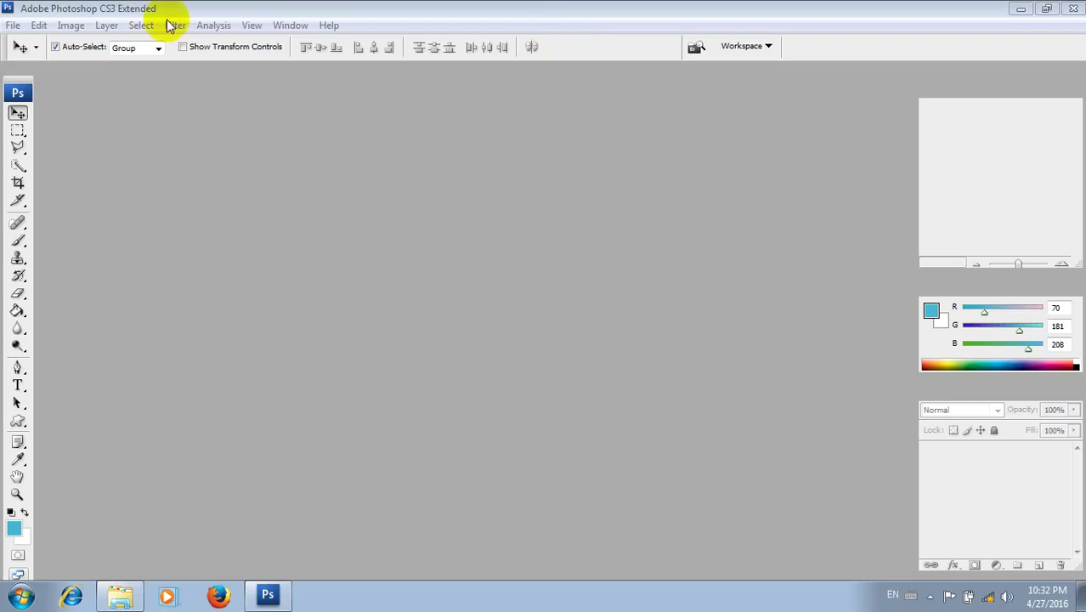
Open Untitled-1 copy.bmp as a reference and move its window toward the middle.
left_click(29, 45)
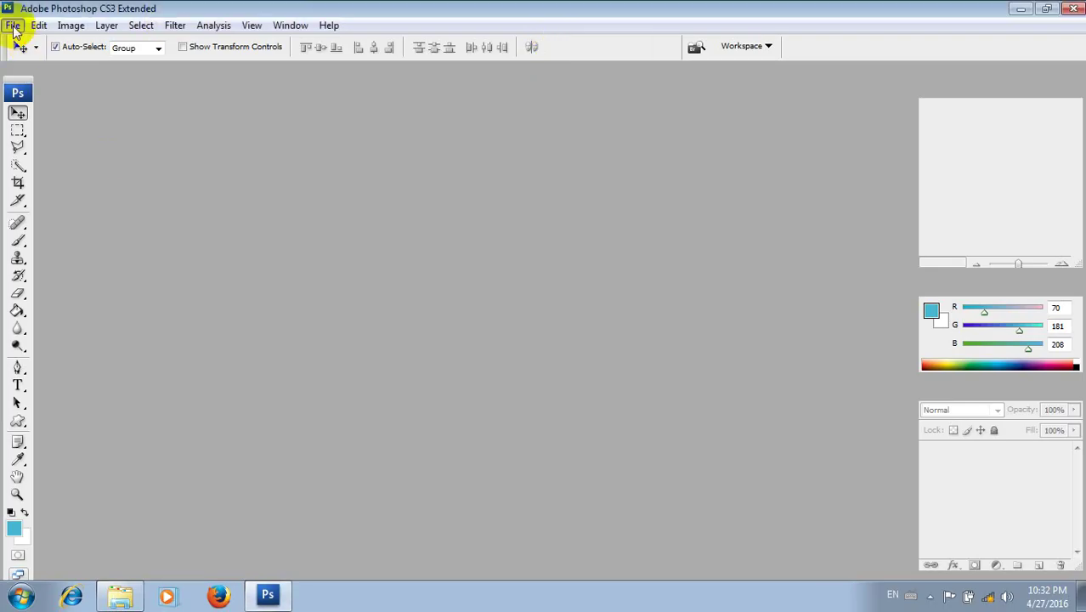
left_click(13, 25)
left_click(26, 54)
left_click(503, 160)
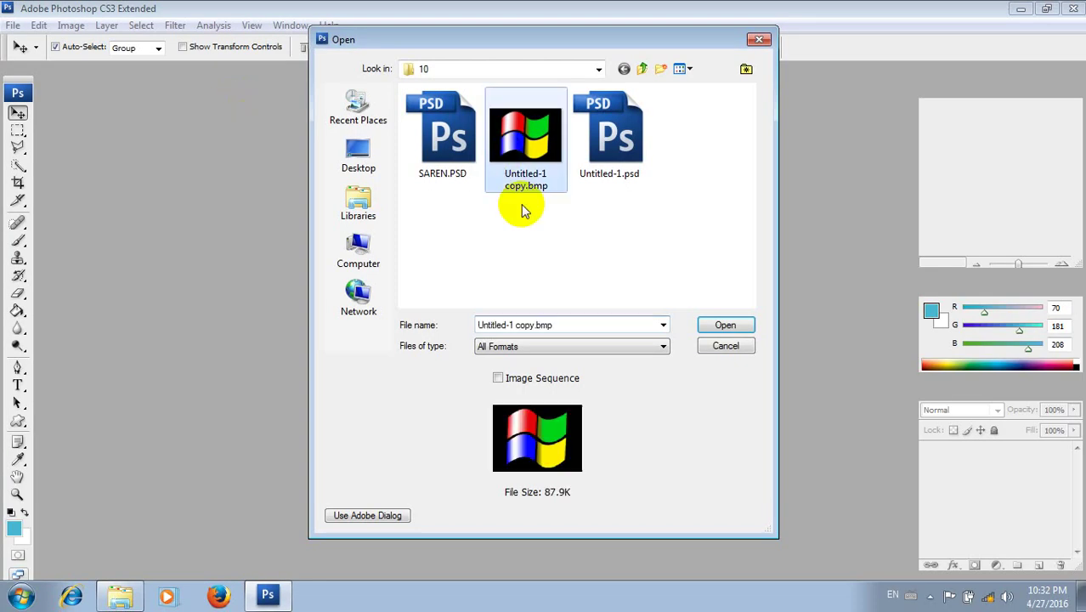
left_click(721, 324)
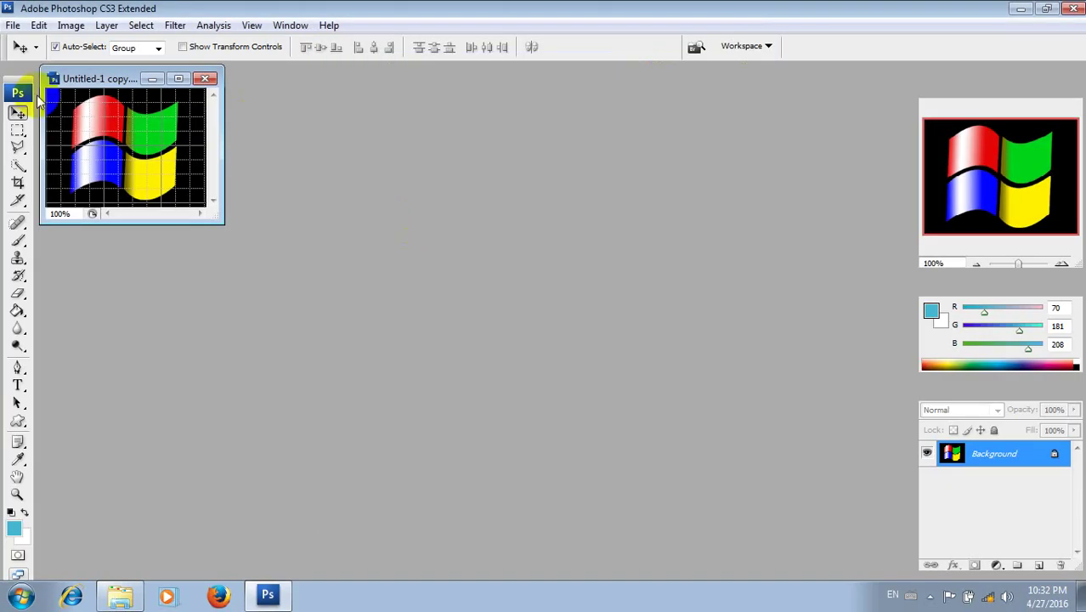
left_click_drag(72, 78, 286, 134)
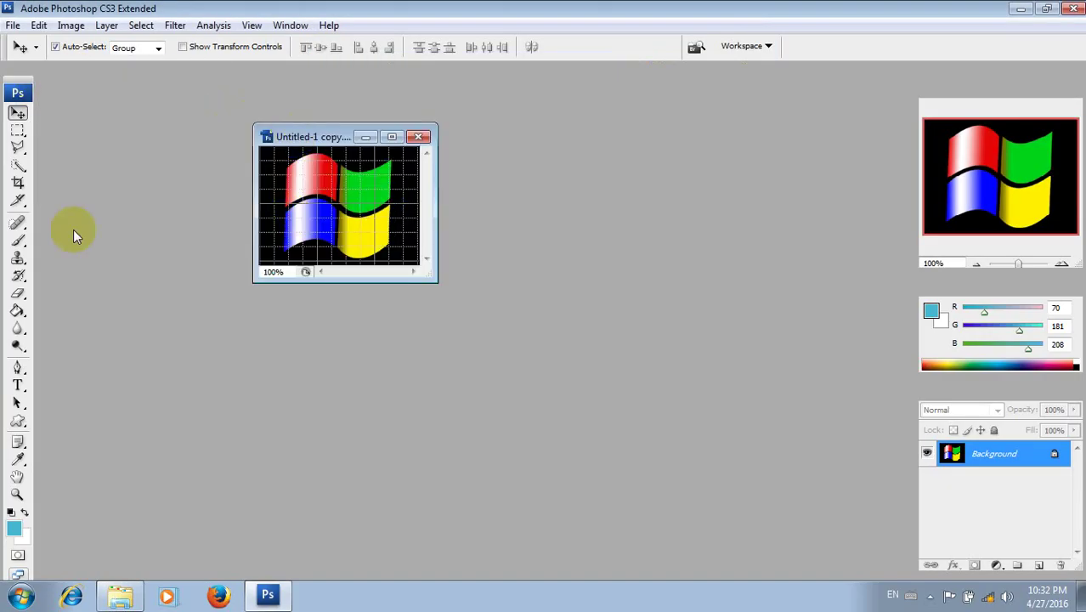
Create a new blank document sized from the Untitled-1 copy.bmp preset, placed beside the logo.
left_click(13, 24)
left_click(30, 41)
left_click(473, 168)
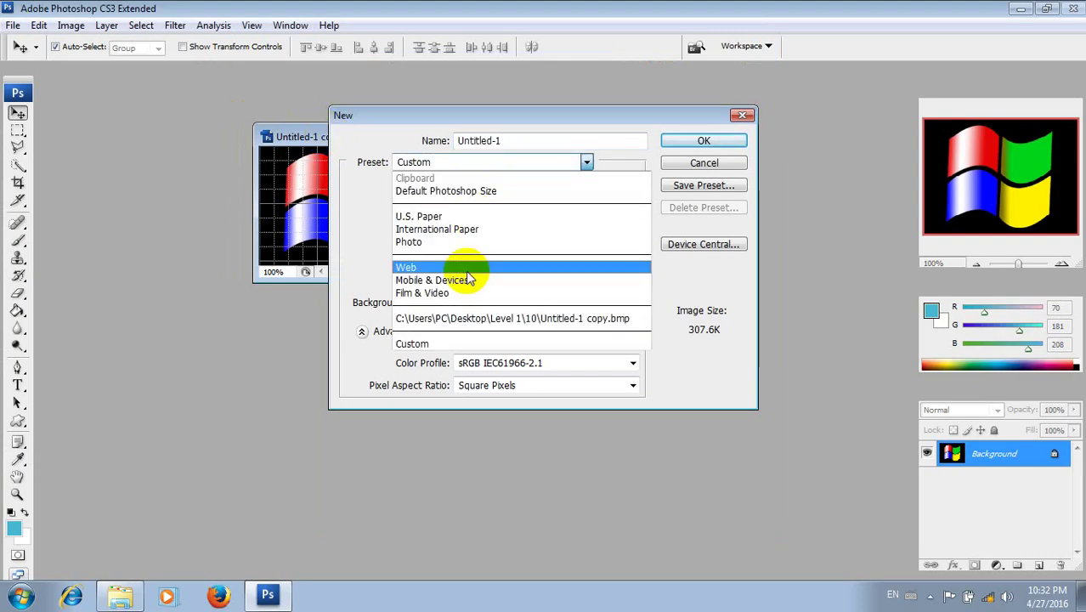
left_click(465, 316)
left_click(671, 146)
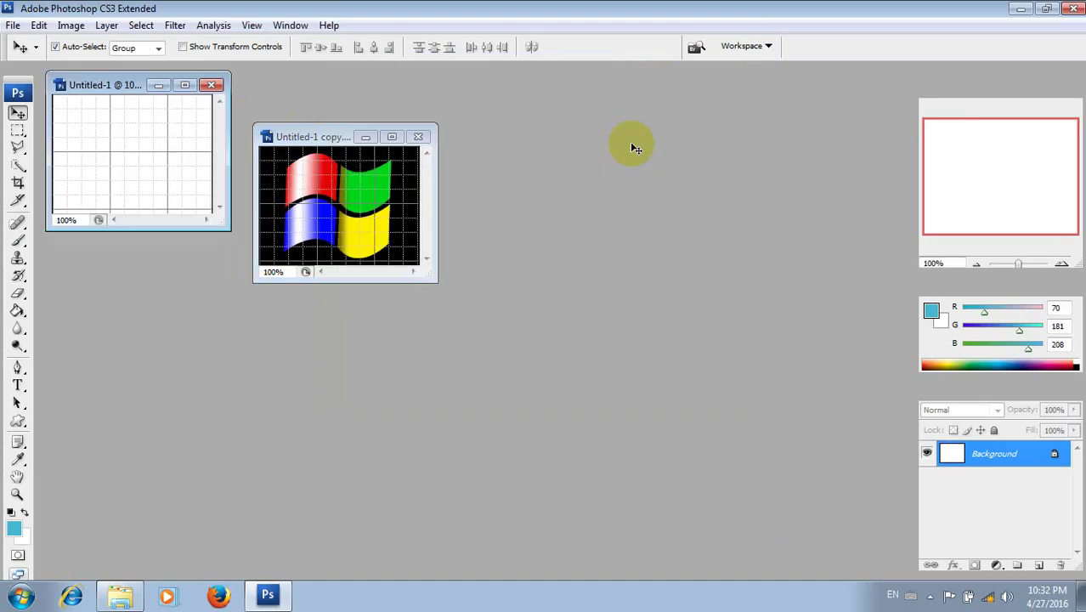
mouse_move(126, 90)
left_mouse_down()
mouse_move(471, 187)
mouse_move(512, 148)
left_mouse_up()
left_click(18, 131)
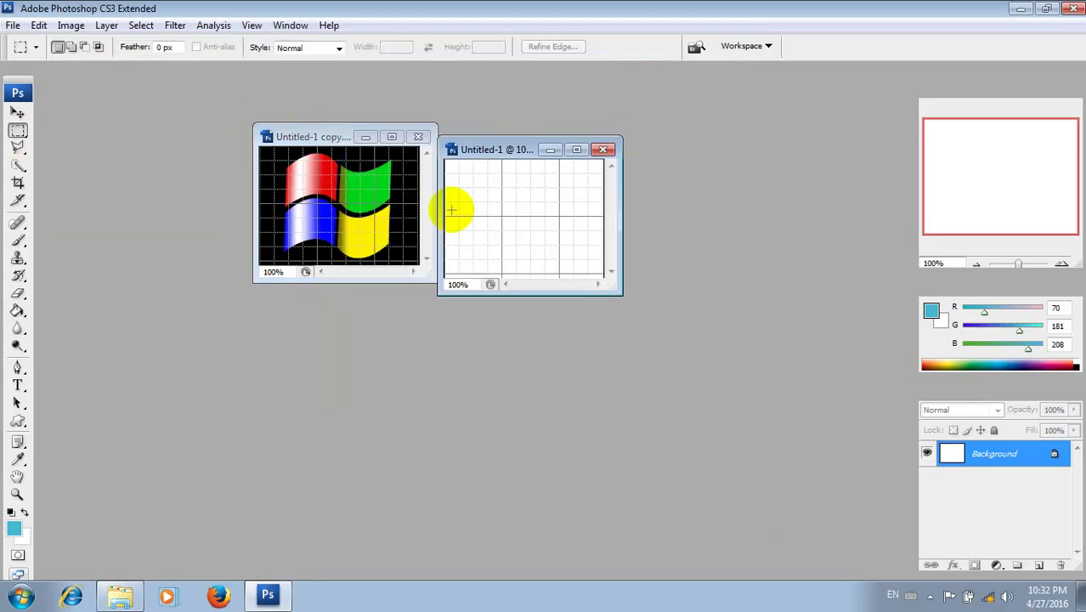
Fill a rectangle in the upper-left of the canvas with white on a new Layer 1.
left_click_drag(459, 173, 525, 220)
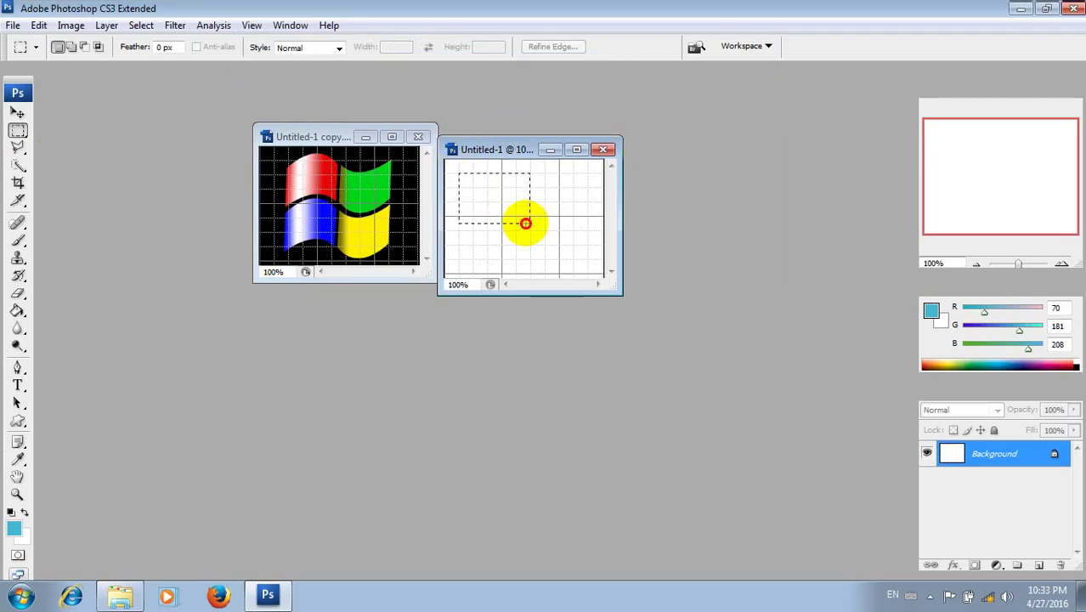
left_click_drag(525, 221, 525, 220)
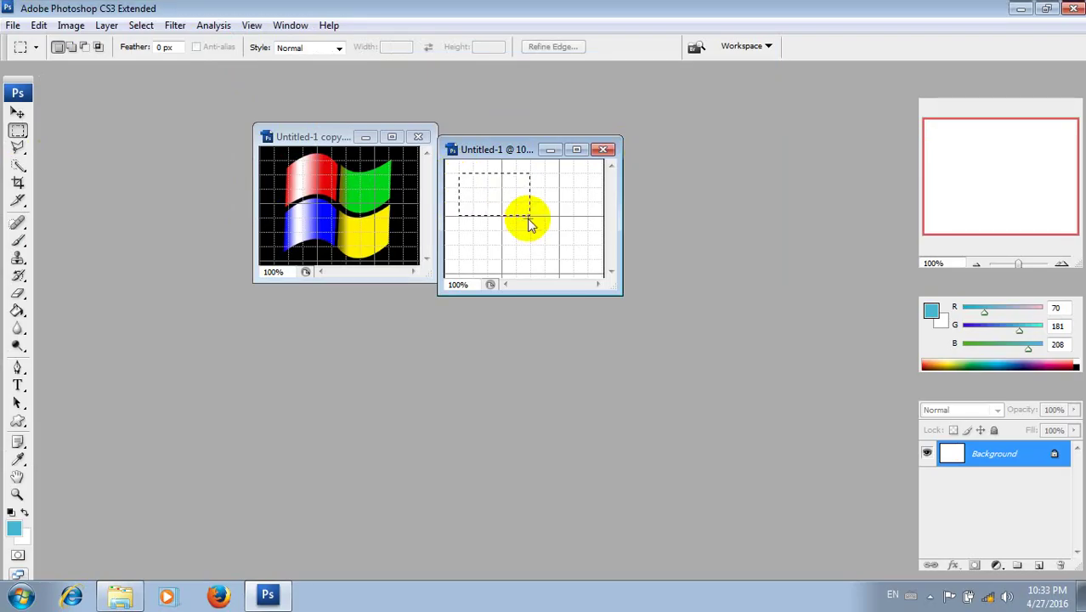
left_click(1038, 564)
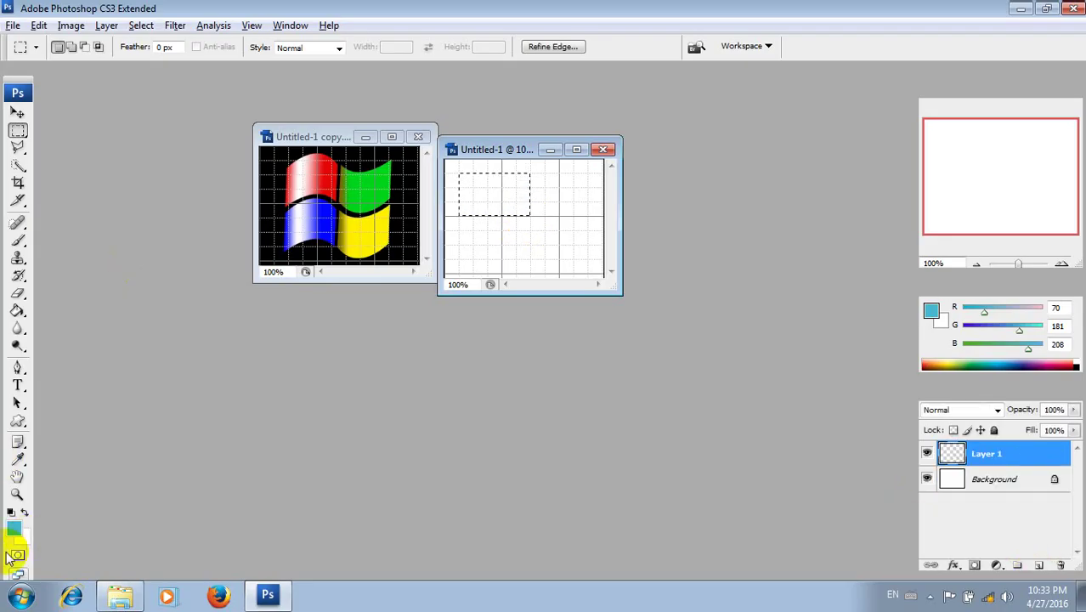
key("alt+BackSpace")
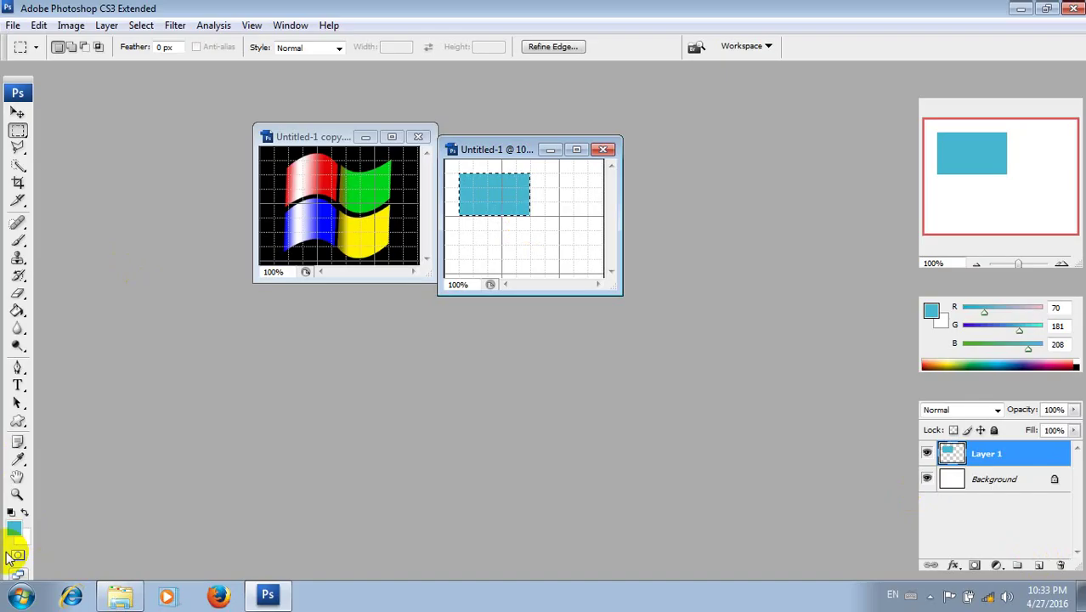
key("ctrl+z")
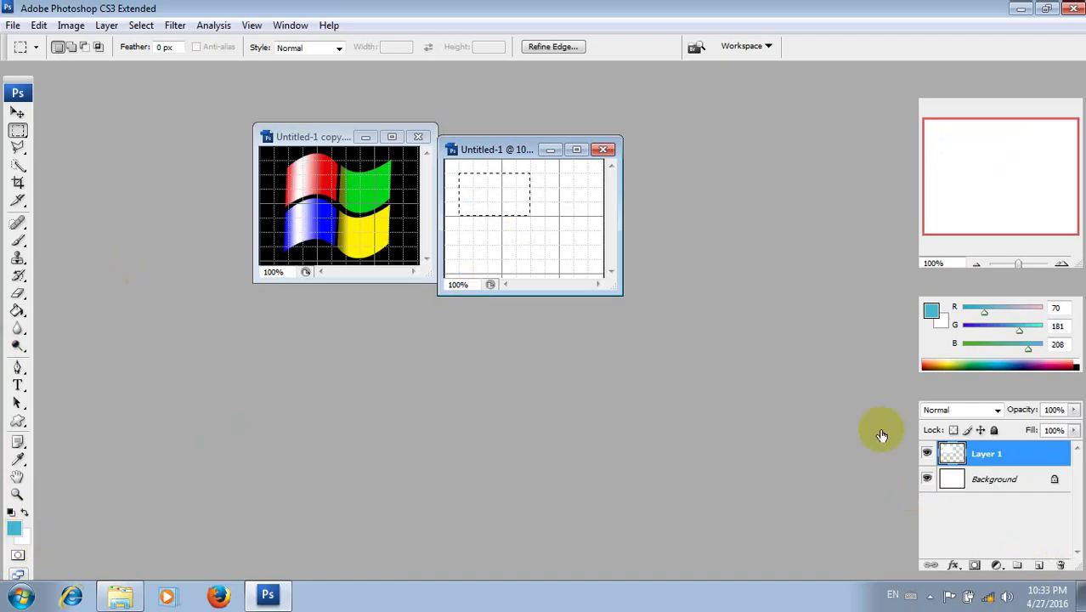
Hide the white Background layer and delete the extra Layer 2.
left_click(926, 480)
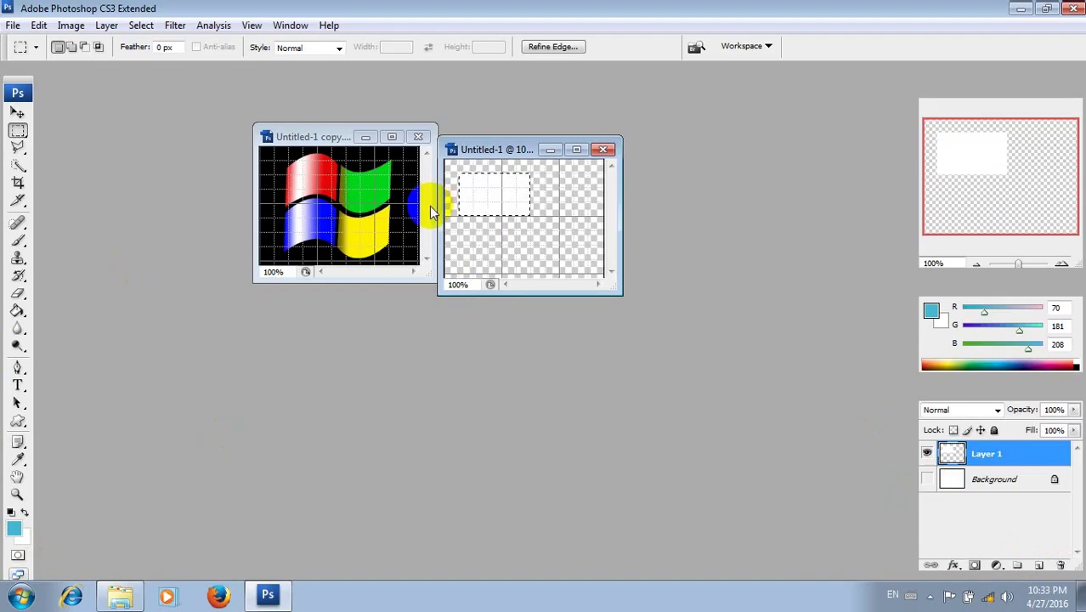
key("ctrl+j")
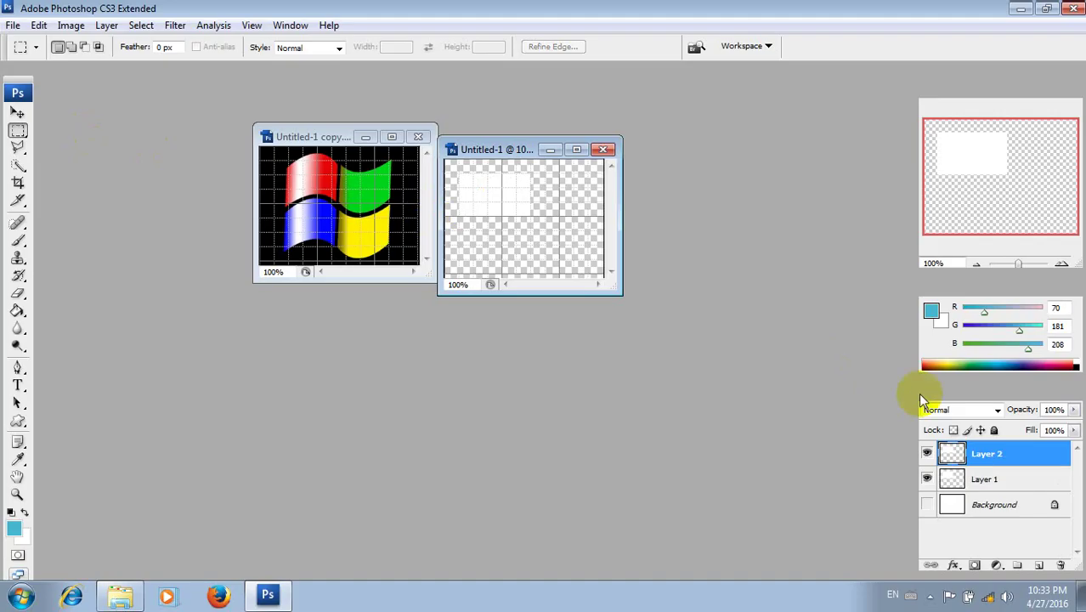
mouse_move(977, 453)
left_mouse_down()
mouse_move(1034, 563)
mouse_move(1060, 564)
left_mouse_up()
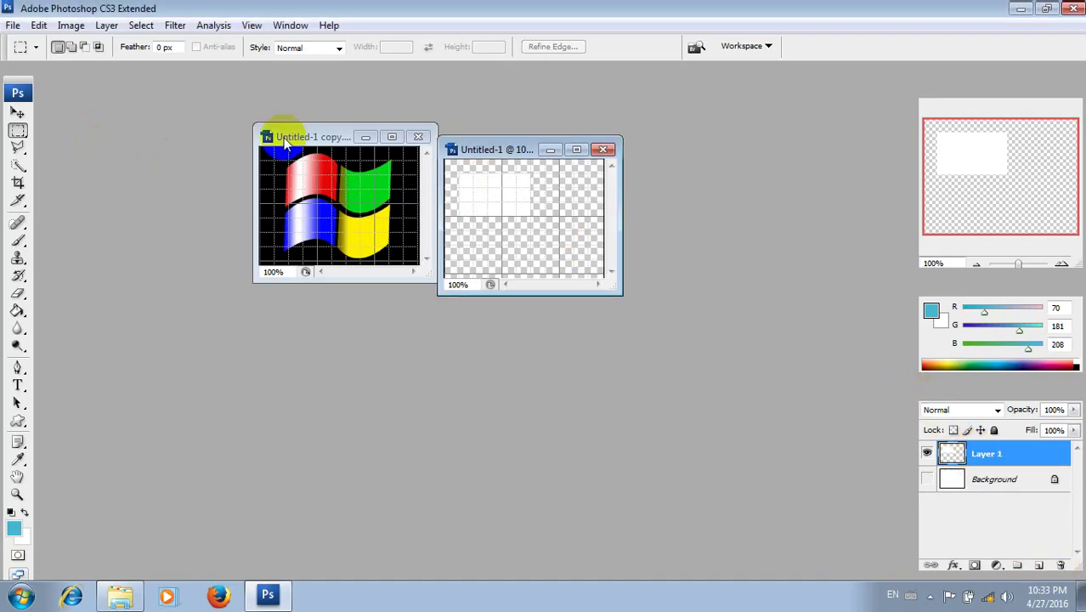
Warp Layer 1's white rectangle so its top and bottom edges wave, and commit the warp.
left_click(17, 112)
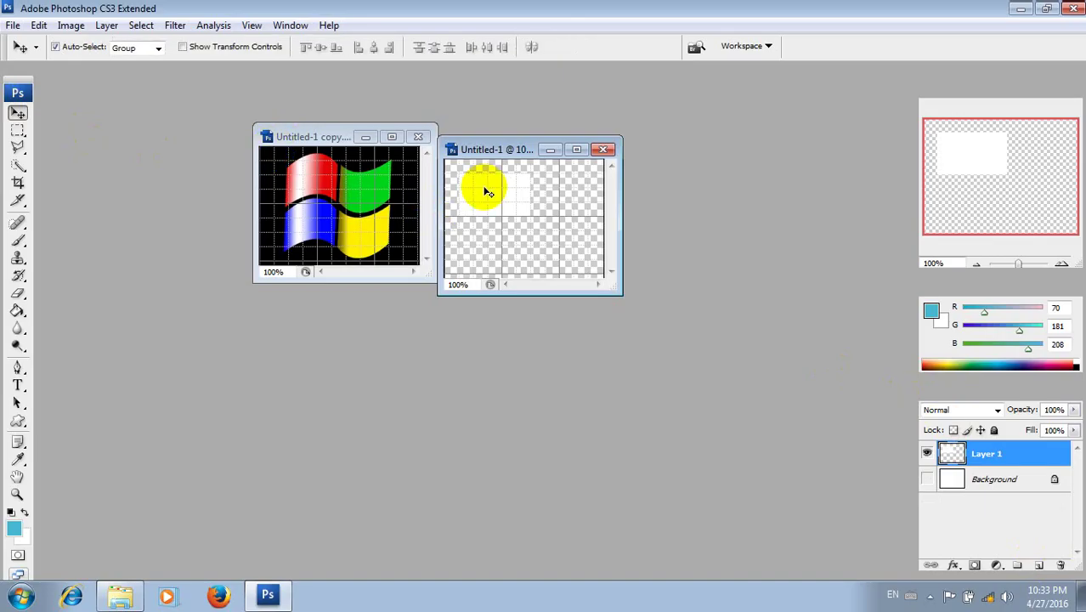
key("ctrl+t")
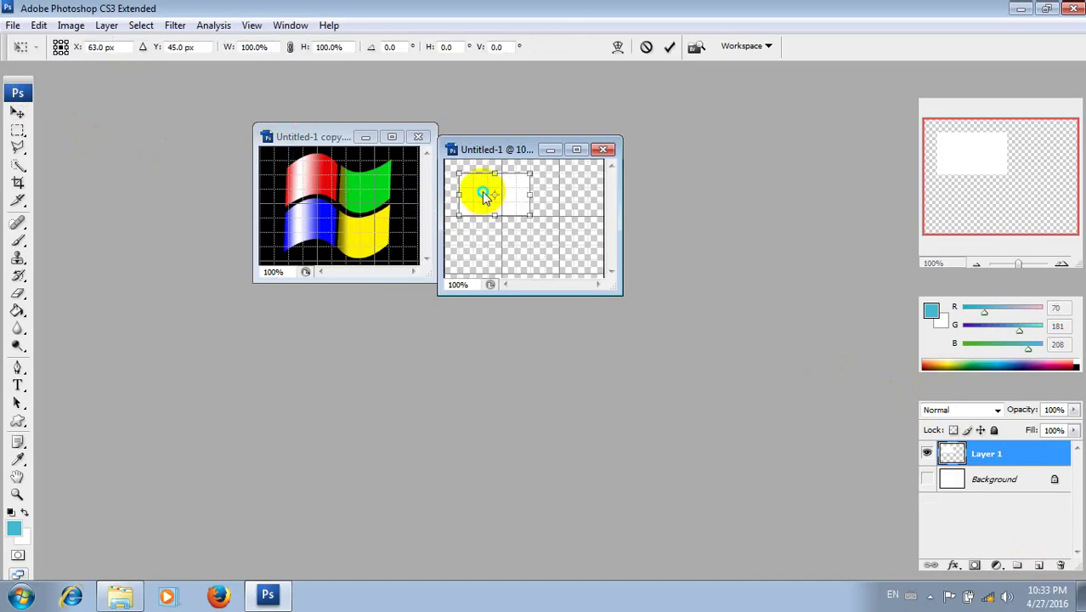
right_click(484, 198)
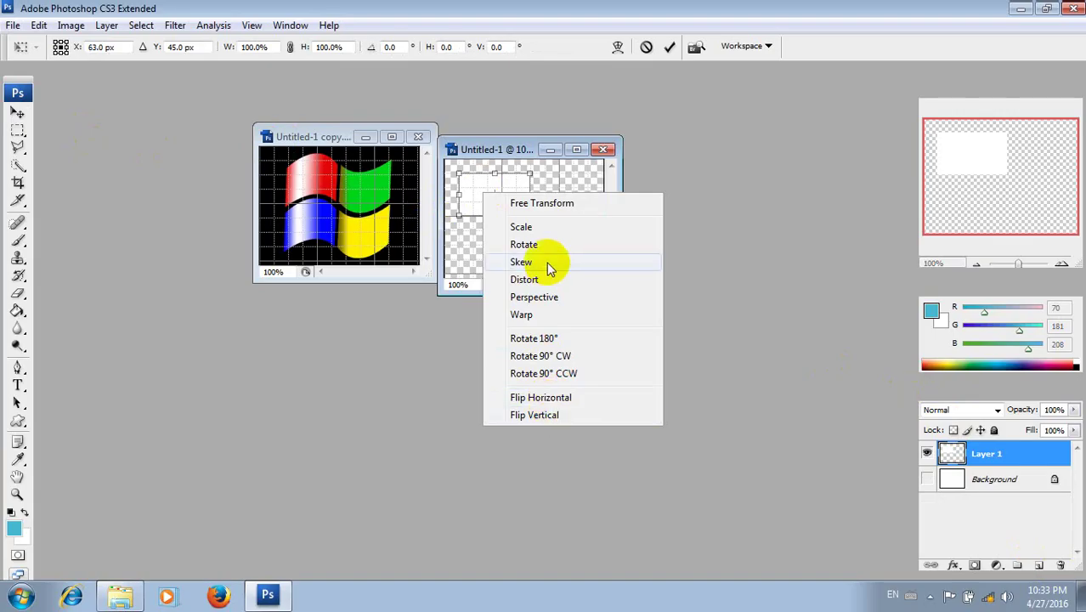
left_click(546, 299)
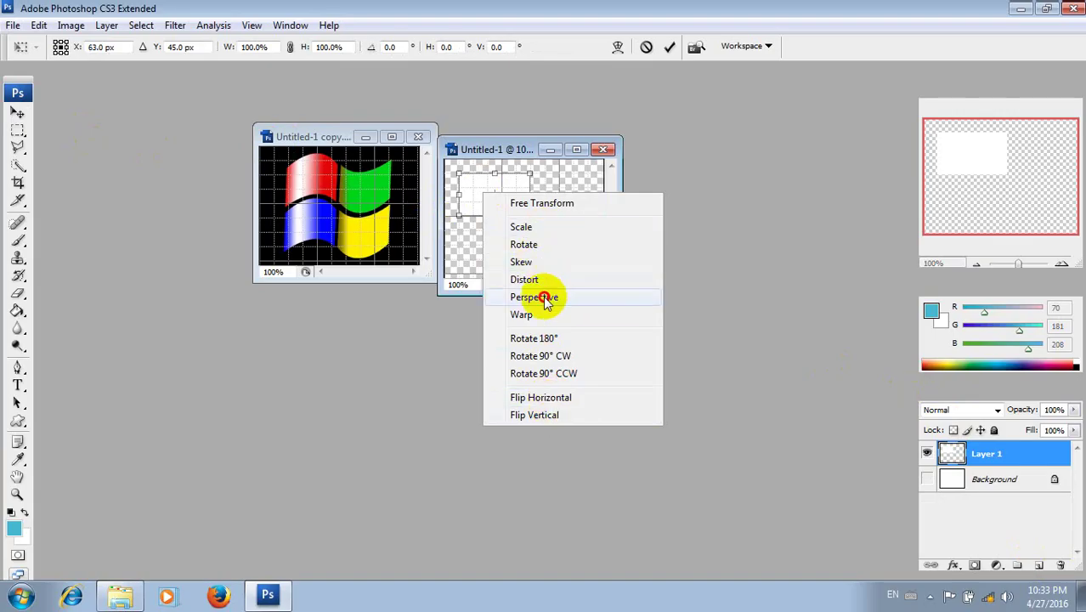
left_click(531, 314)
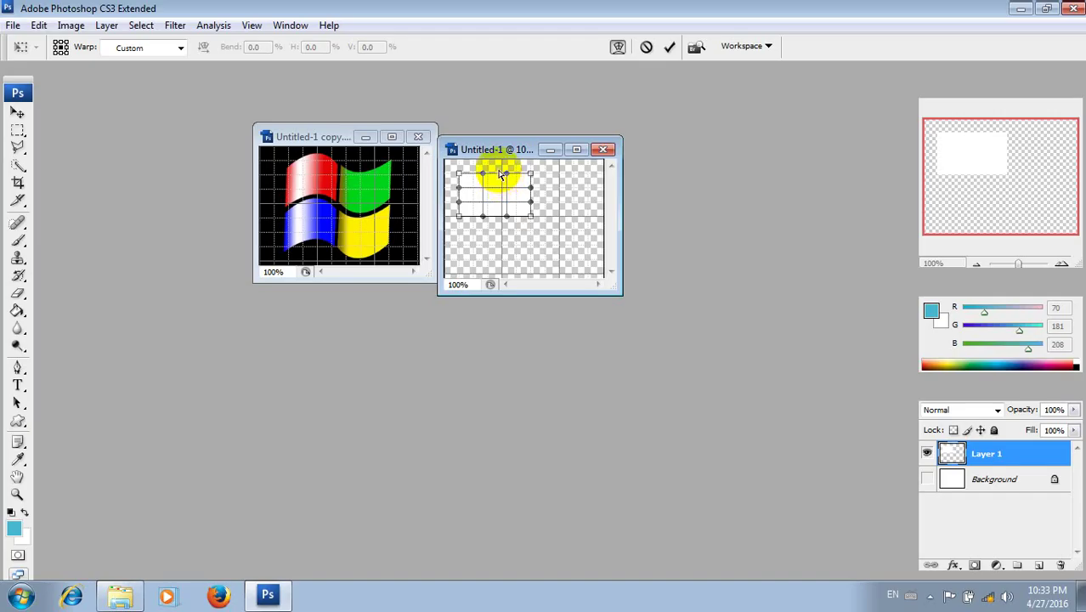
left_click_drag(503, 177, 503, 167)
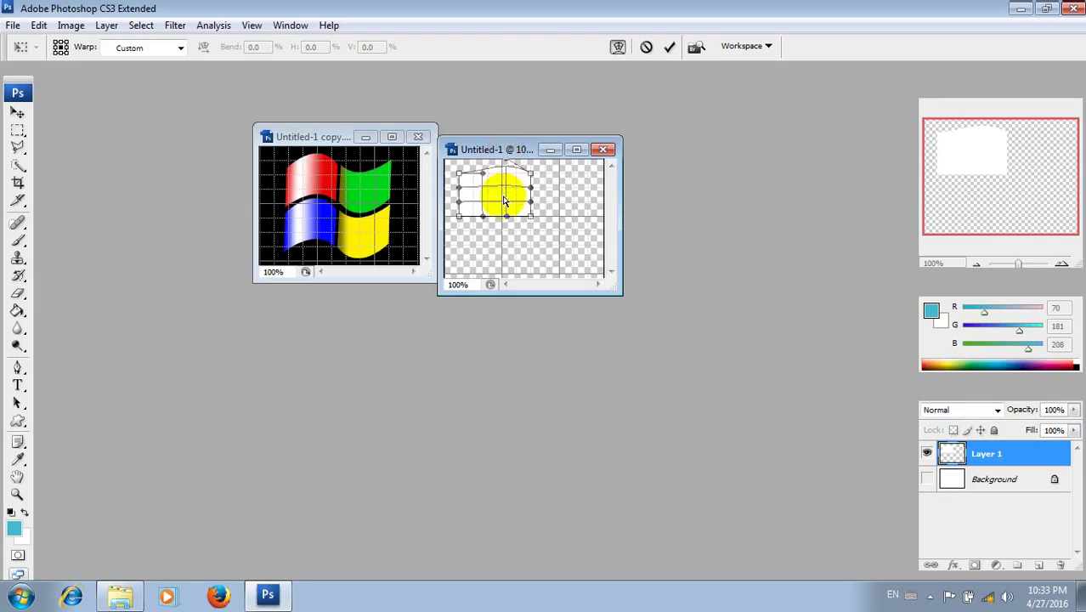
mouse_move(506, 221)
left_mouse_down()
mouse_move(504, 196)
mouse_move(478, 165)
left_mouse_up()
left_click_drag(492, 222, 483, 207)
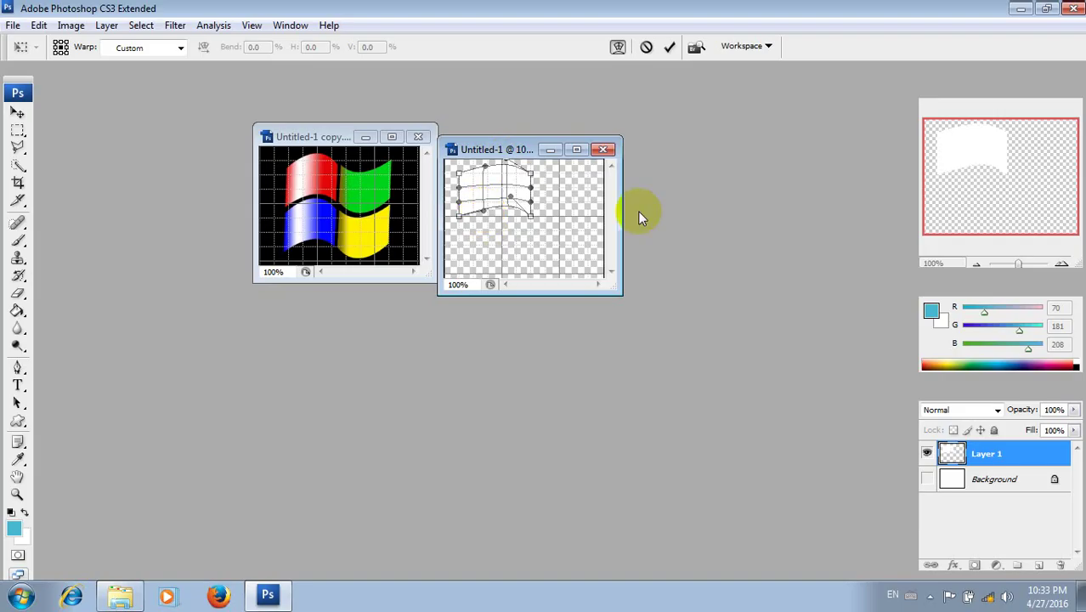
key("Return")
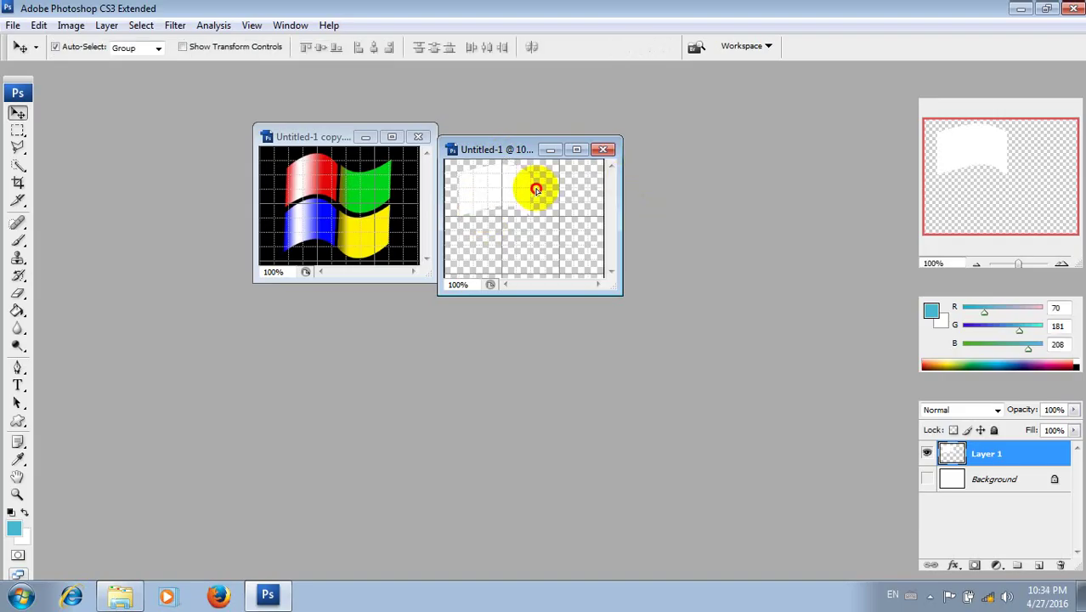
Undo the previous warp and move the white rectangle lower on the canvas.
left_click_drag(535, 184, 514, 208)
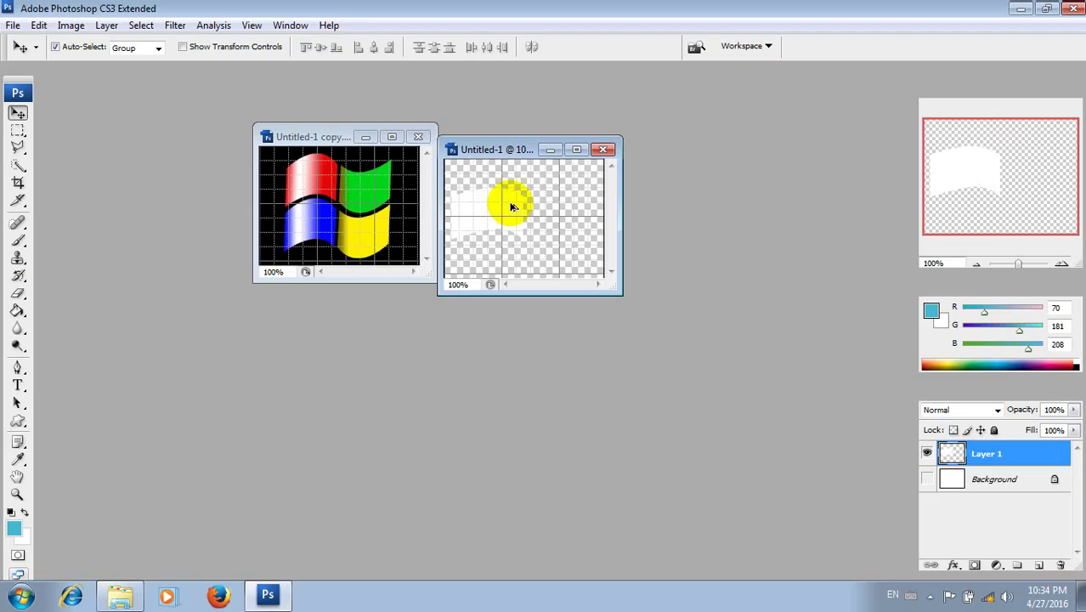
key("ctrl+alt+z")
key("ctrl+alt+z")
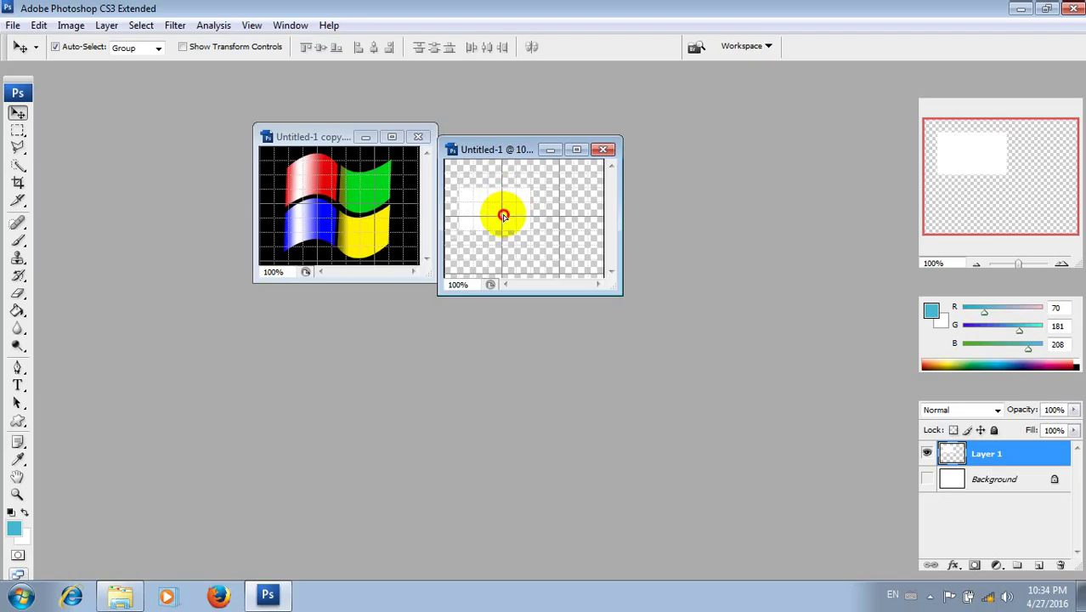
left_click_drag(503, 200, 501, 222)
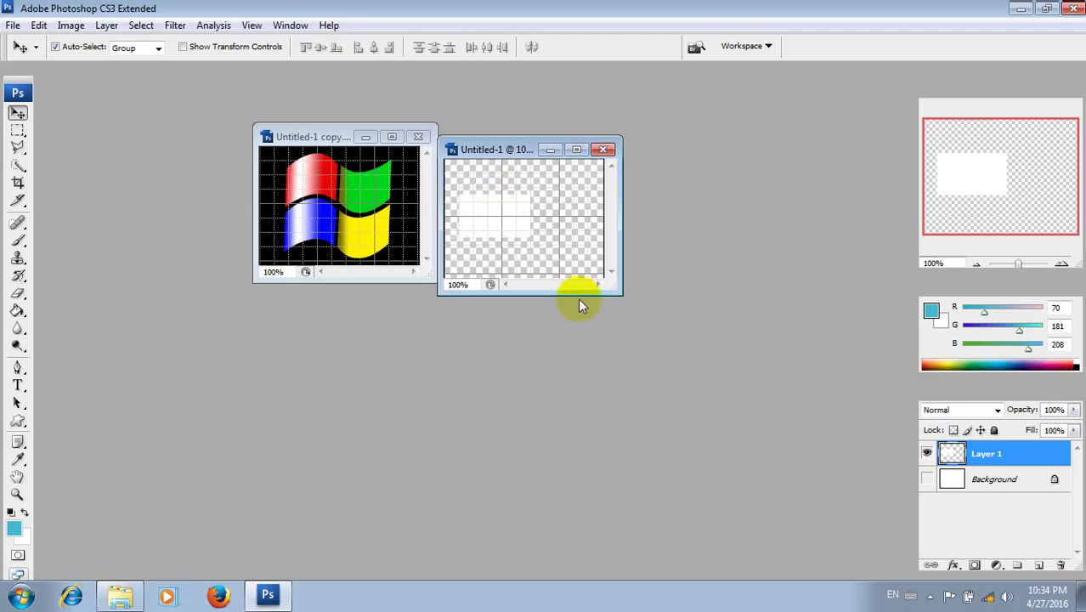
Re-warp the rectangle with a stronger upward top curve and wavy bottom edge.
key("ctrl+t")
left_click_drag(515, 216, 512, 218)
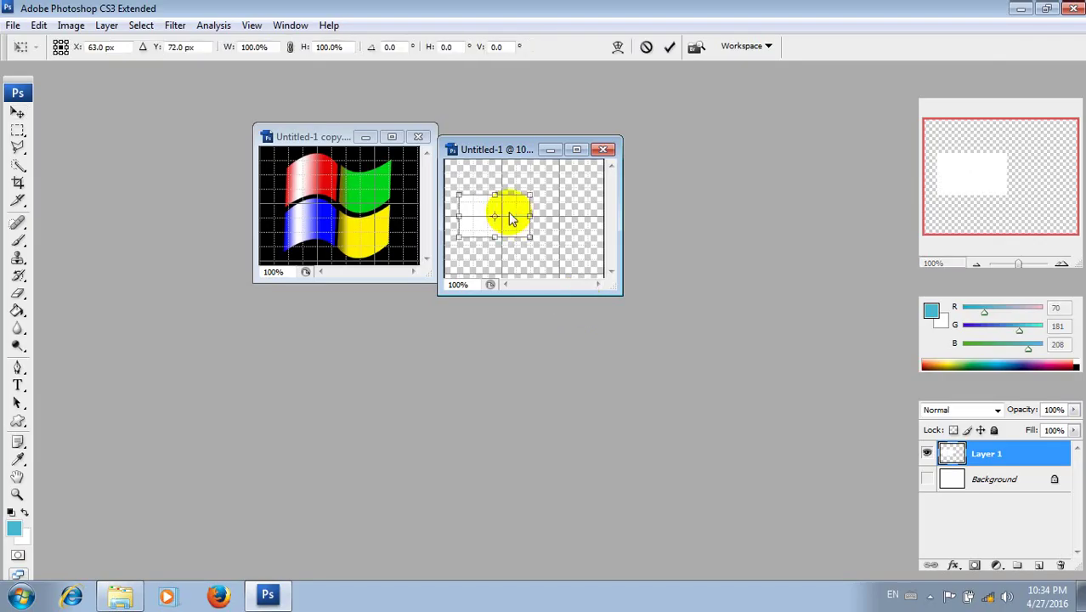
right_click(510, 218)
left_click(559, 336)
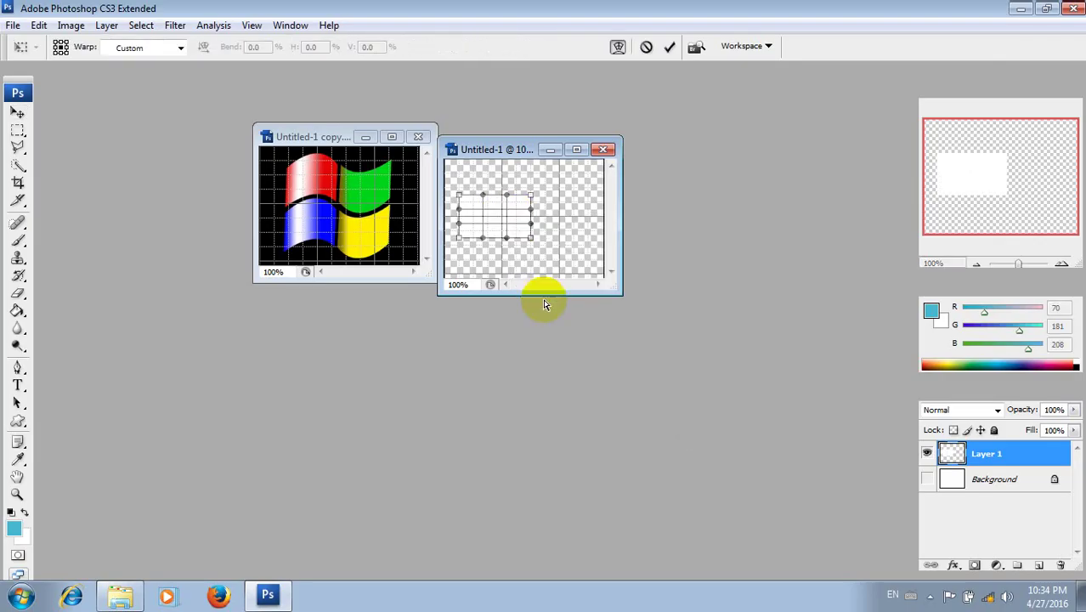
mouse_move(501, 194)
left_mouse_down()
mouse_move(508, 170)
mouse_move(483, 184)
left_mouse_up()
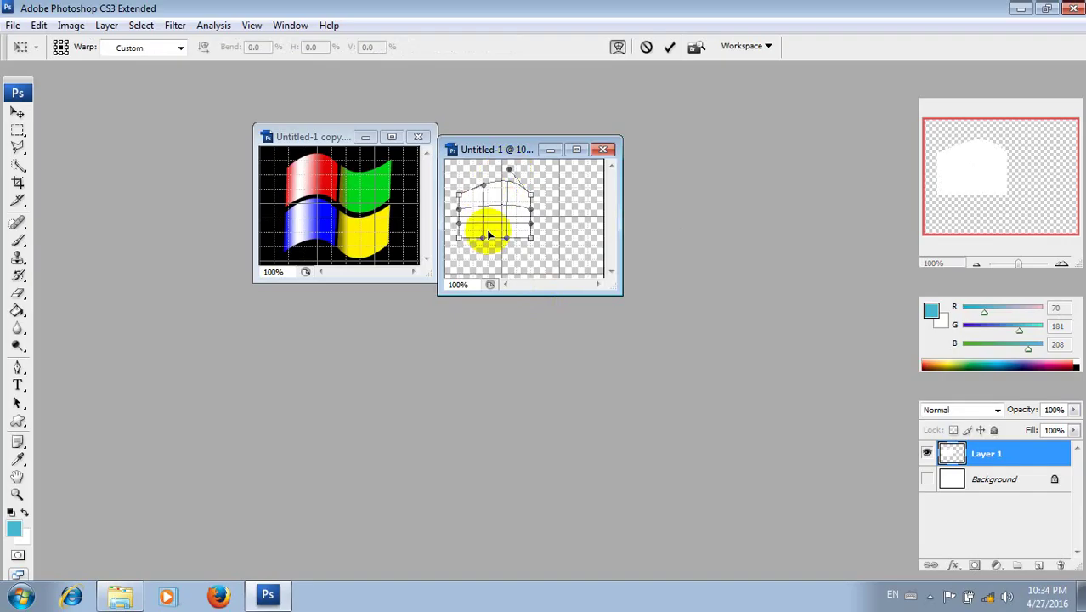
left_click_drag(503, 239, 488, 237)
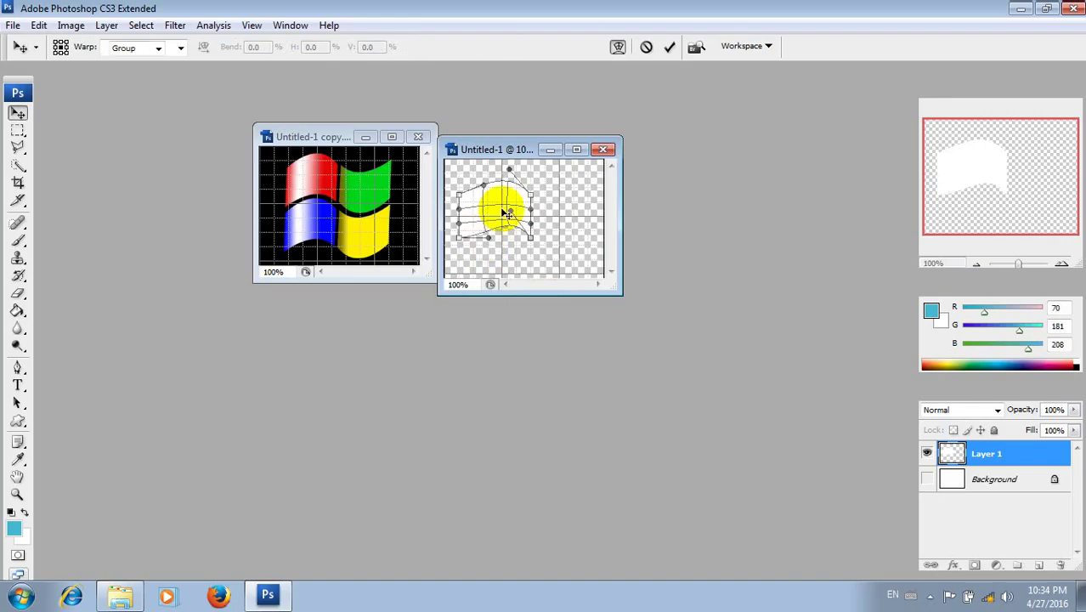
key("Return")
left_click_drag(505, 211, 224, 193)
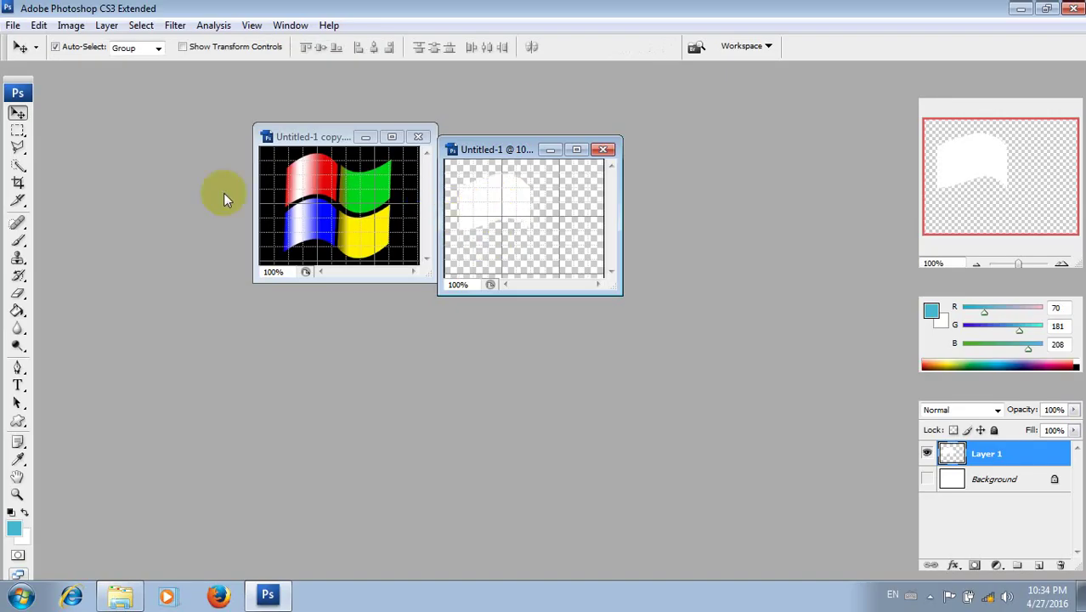
Load the shape's selection and fill it with a reflected red-white gradient sampled from the logo.
left_click(141, 26)
left_click(155, 282)
left_click(673, 162)
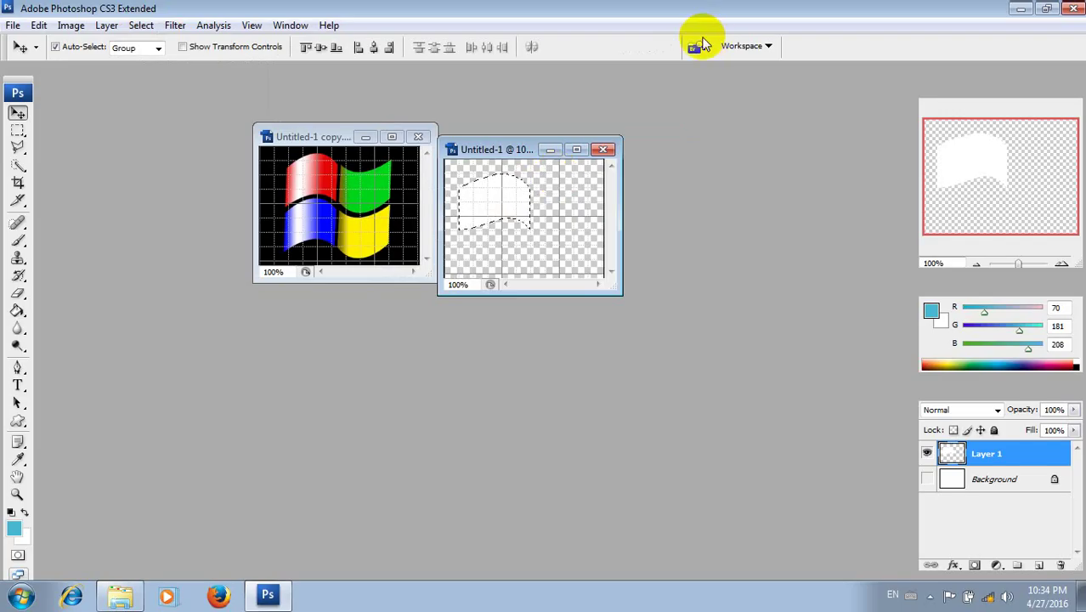
left_click(16, 315)
left_click(94, 309)
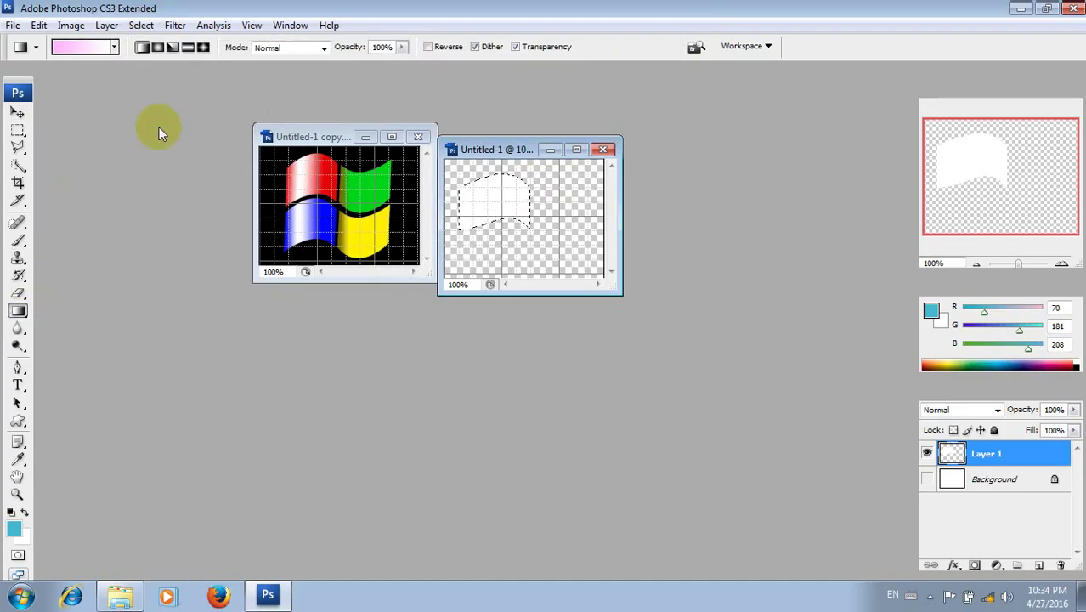
left_click(85, 46)
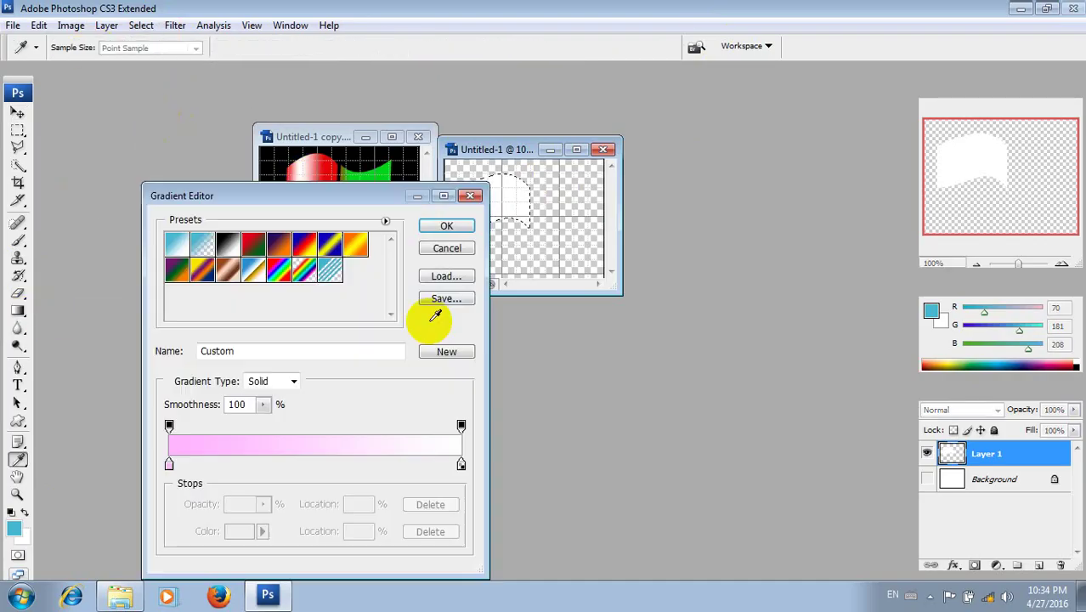
left_click(168, 464)
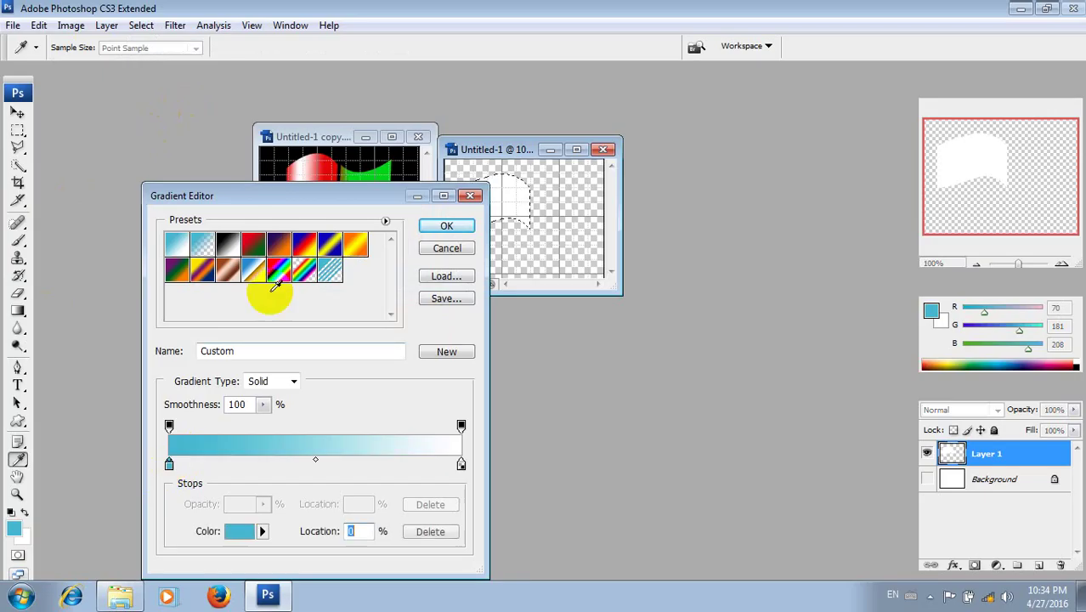
left_click(327, 163)
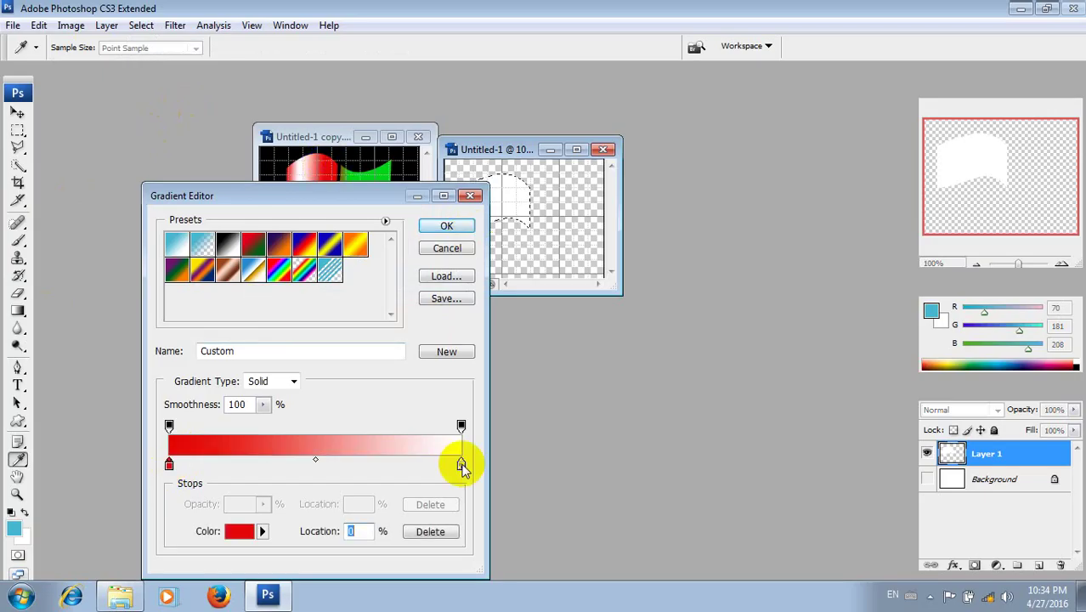
left_click(447, 226)
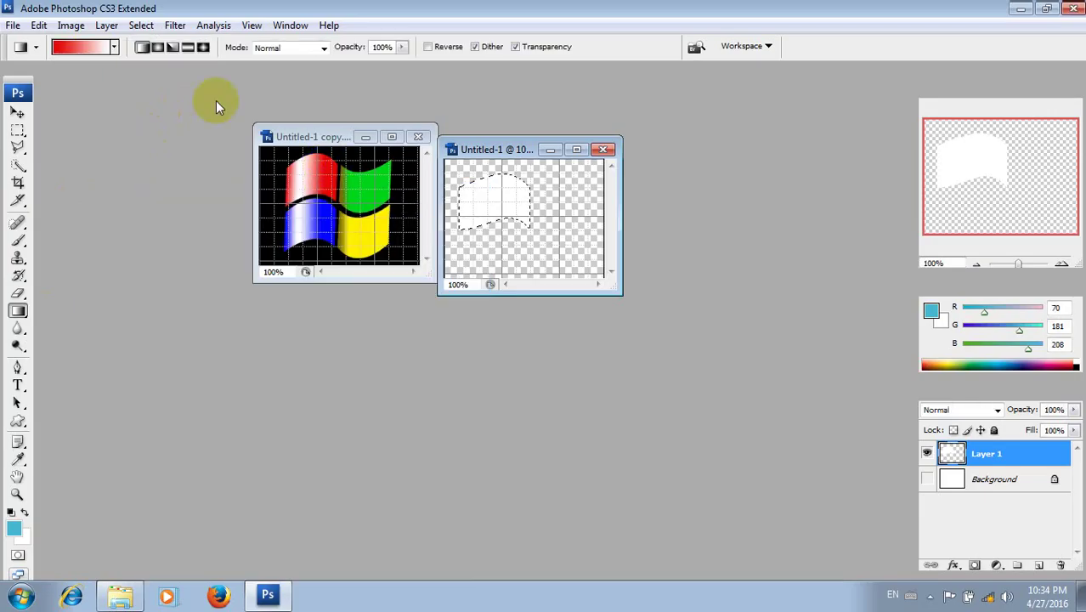
left_click(187, 47)
mouse_move(484, 194)
left_mouse_down()
mouse_move(455, 202)
mouse_move(488, 197)
left_mouse_up()
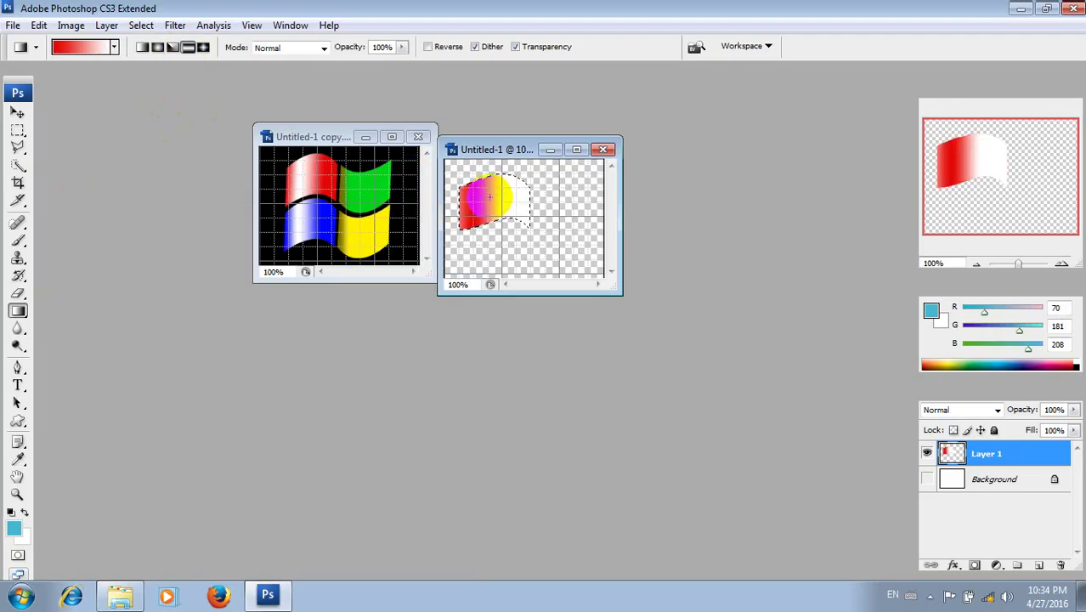
Rearrange the gradient stops to white-to-red and refill the flag with the reflected gradient.
left_click(88, 48)
left_click_drag(461, 463, 266, 463)
left_click(376, 463)
mouse_move(375, 463)
left_mouse_down()
mouse_move(460, 464)
mouse_move(463, 510)
left_mouse_up()
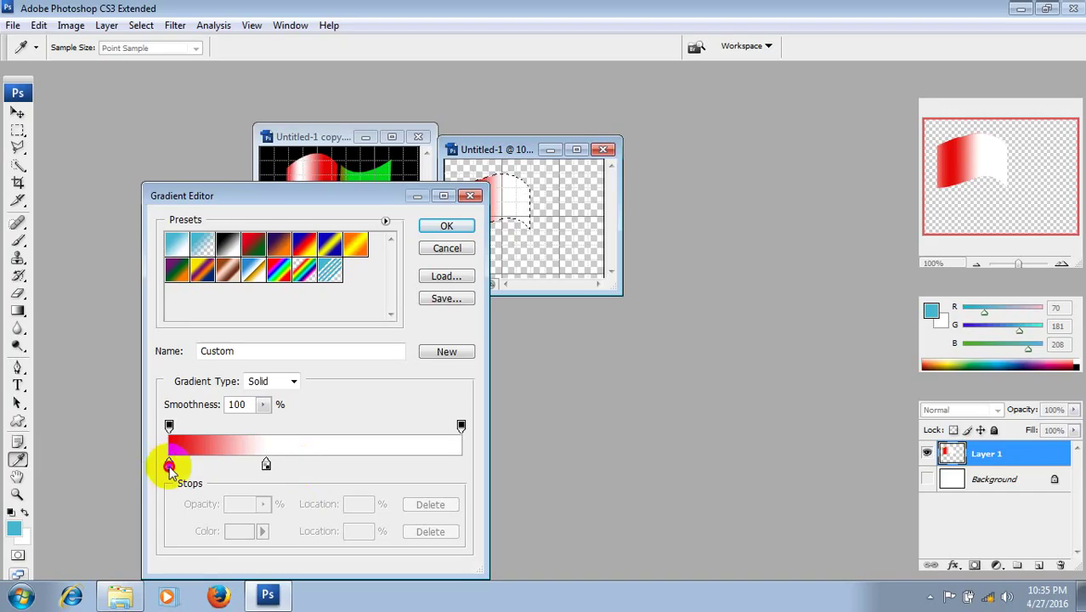
mouse_move(169, 464)
left_mouse_down()
mouse_move(423, 490)
mouse_move(461, 475)
left_mouse_up()
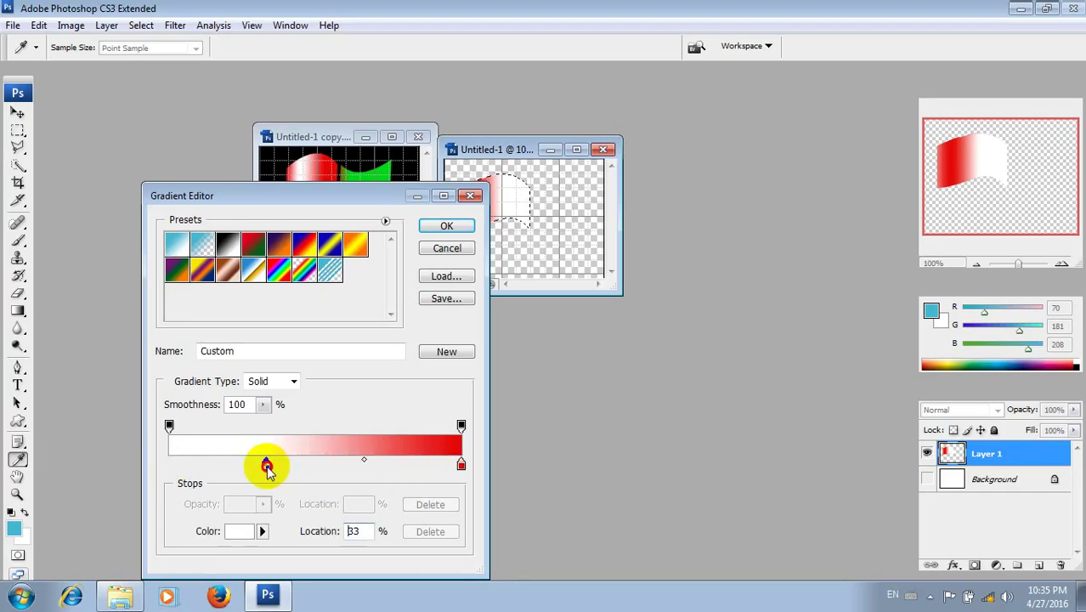
left_click_drag(266, 463, 170, 464)
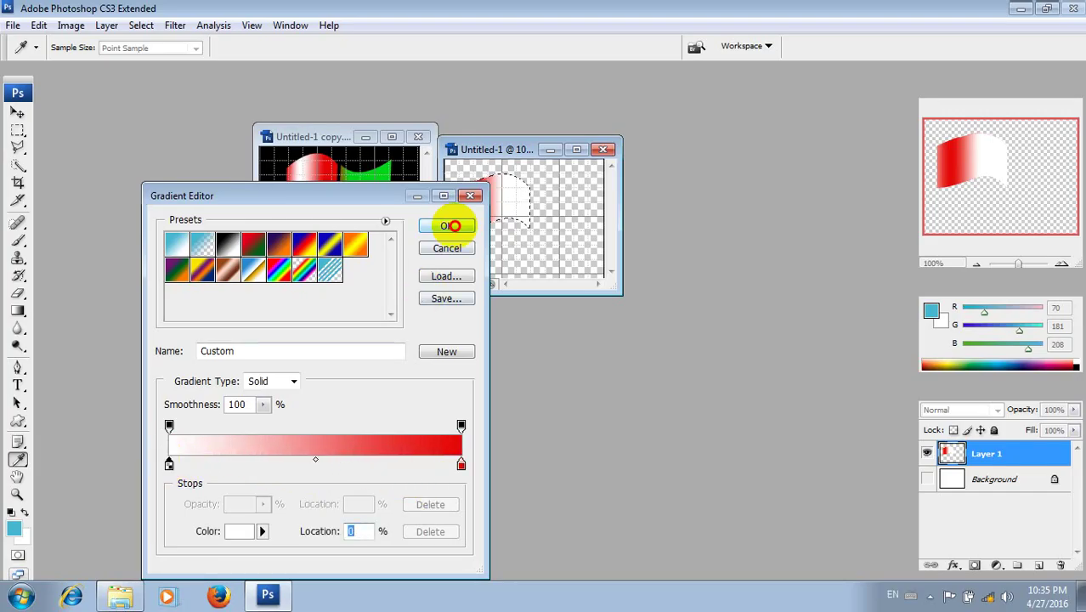
left_click(446, 225)
left_click_drag(493, 219, 452, 198)
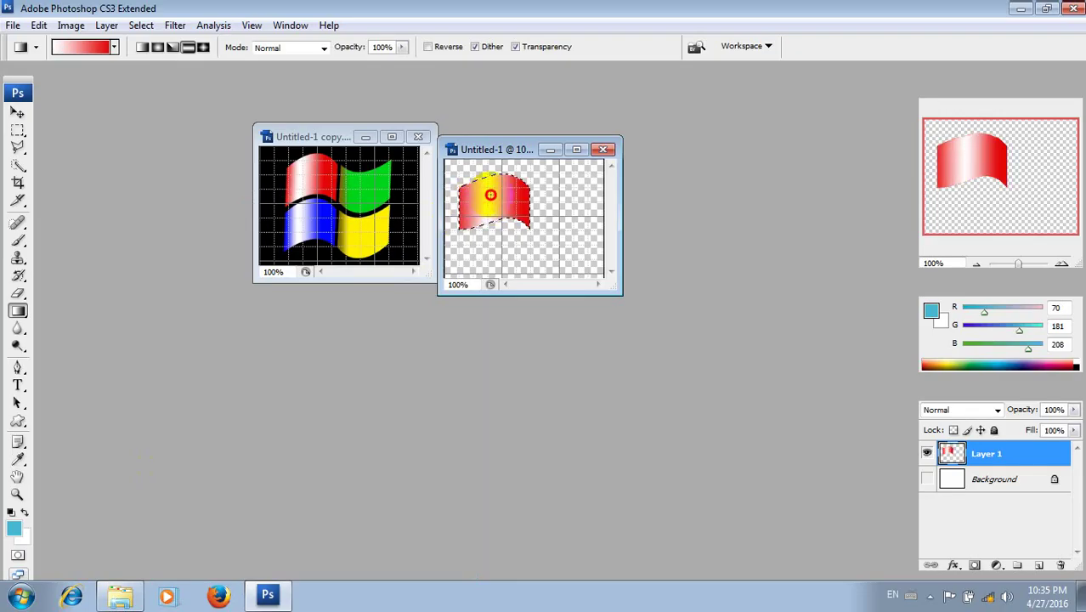
left_click_drag(458, 195, 487, 195)
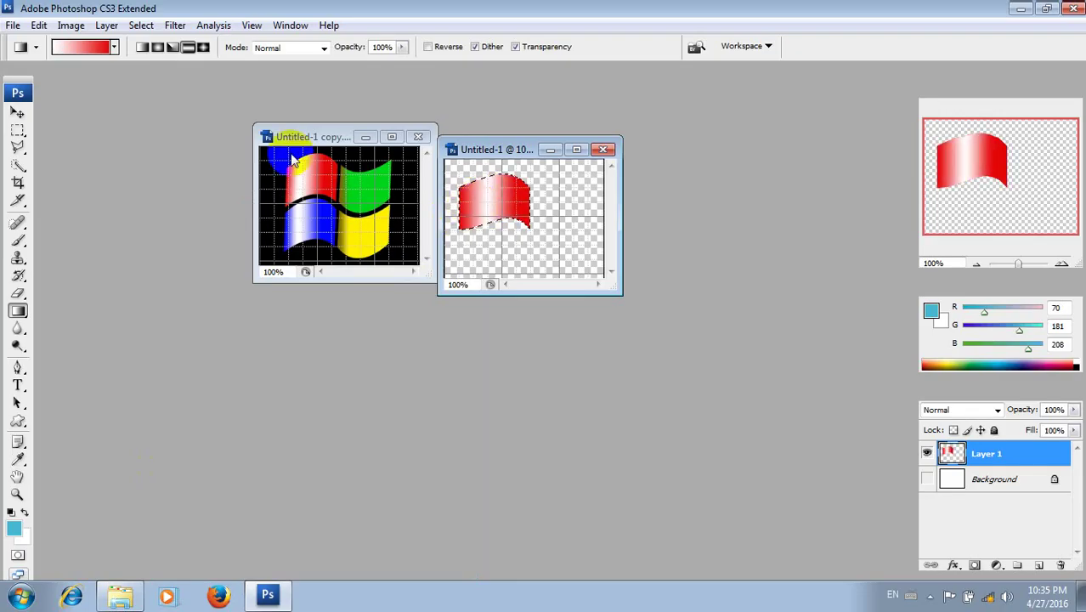
Alt-drag a copy of the flag below the original and nudge it up 2 px.
left_click(17, 112)
mouse_move(461, 206)
left_mouse_down()
mouse_move(523, 204)
mouse_move(500, 202)
mouse_move(503, 257)
left_mouse_up()
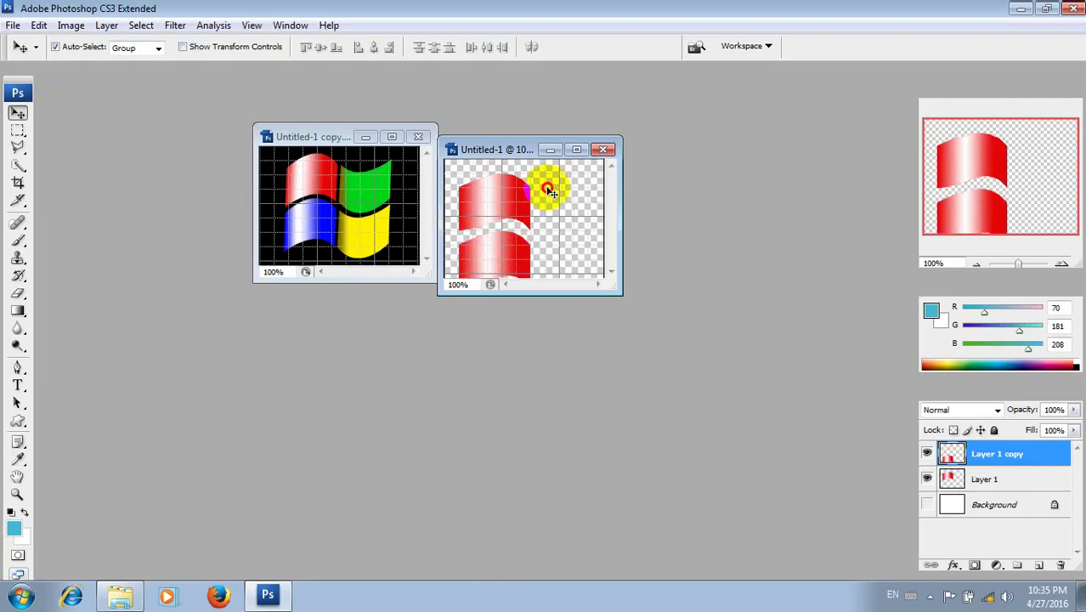
mouse_move(548, 184)
left_mouse_down()
mouse_move(493, 267)
mouse_move(488, 244)
left_mouse_up()
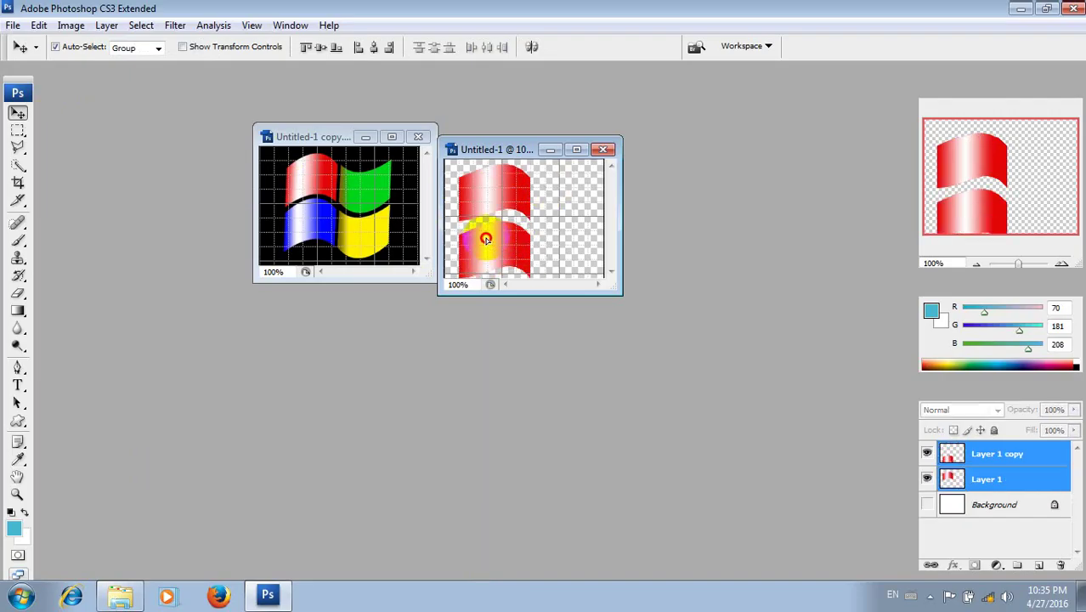
right_click(509, 242)
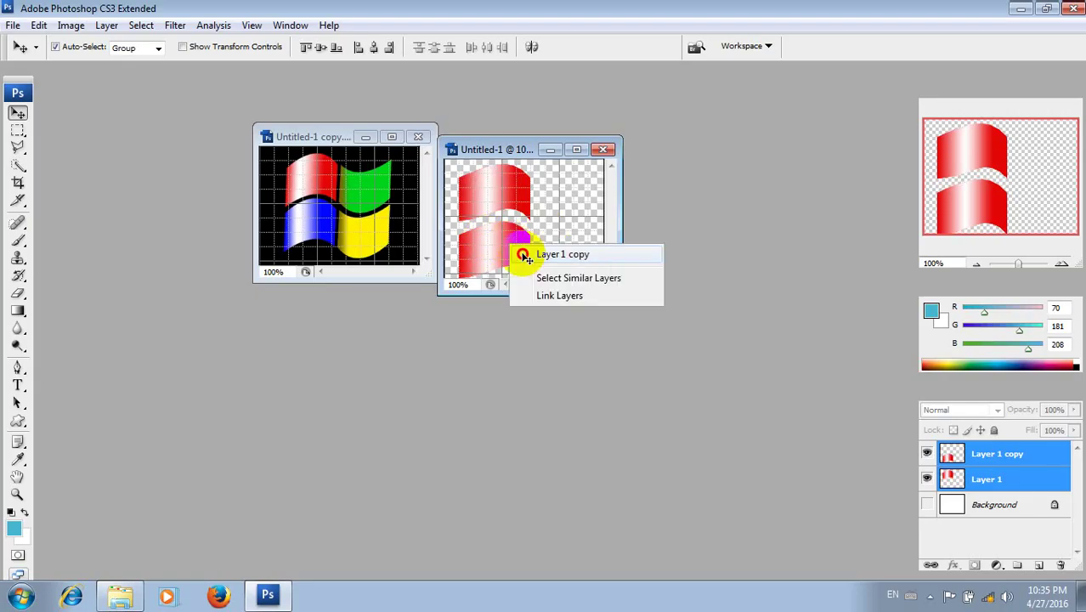
left_click(548, 252)
key("Up")
key("Up")
key("Up")
key("Up")
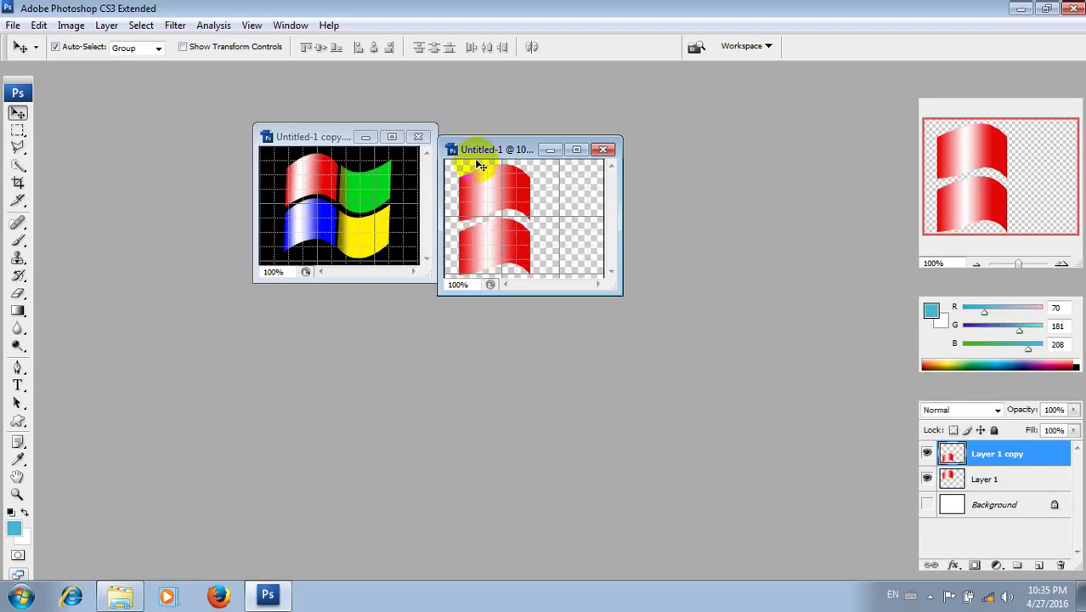
key("Up")
key("Up")
key("Up")
key("Up")
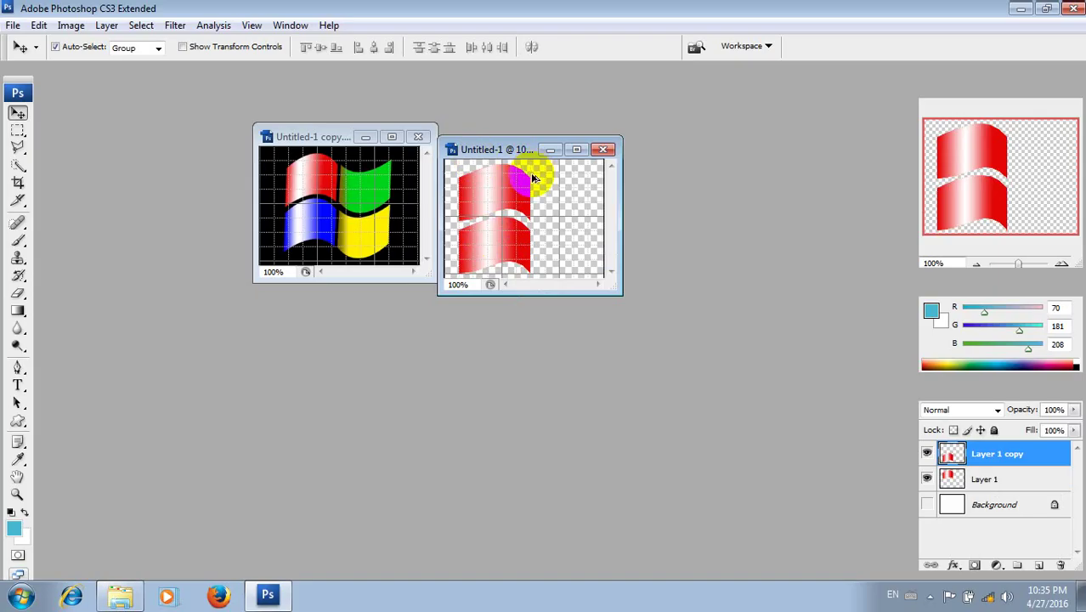
Duplicate both flag layers to the right, forming a two-by-two grid.
left_click(513, 194, "shift")
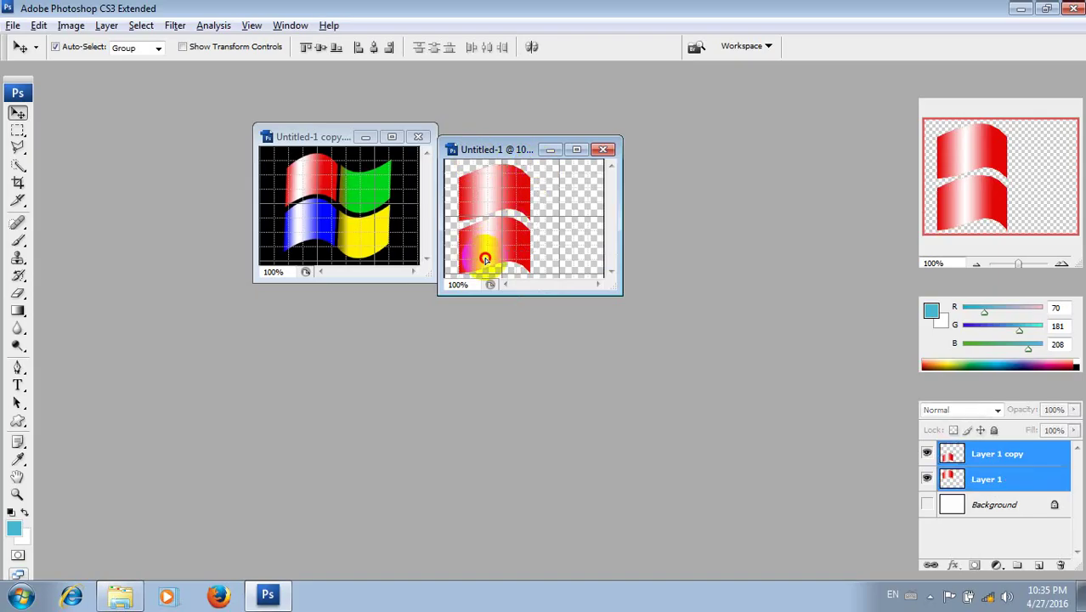
left_click_drag(486, 258, 574, 255)
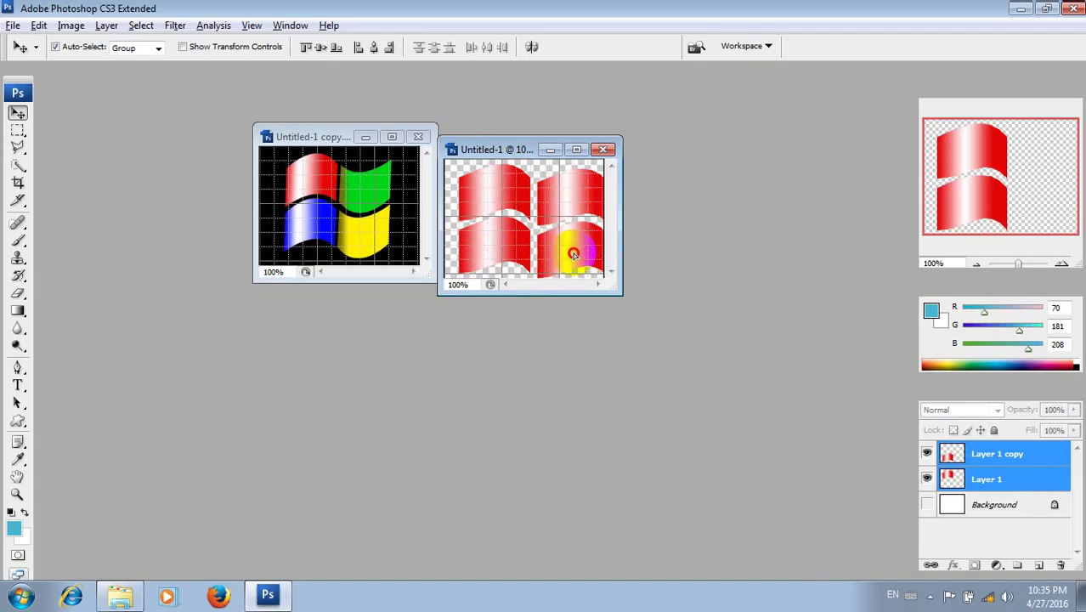
left_click_drag(574, 255, 574, 253)
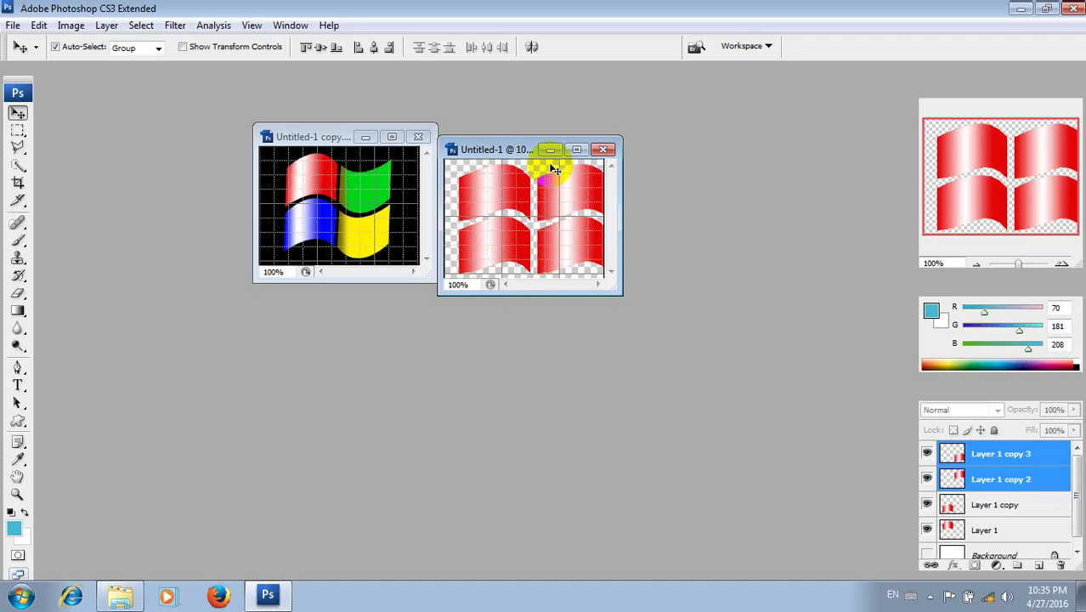
Flip the two right-hand flag pieces vertically and nudge them into a continuous wave.
mouse_move(452, 165)
left_mouse_down()
mouse_move(602, 268)
mouse_move(552, 243)
left_mouse_up()
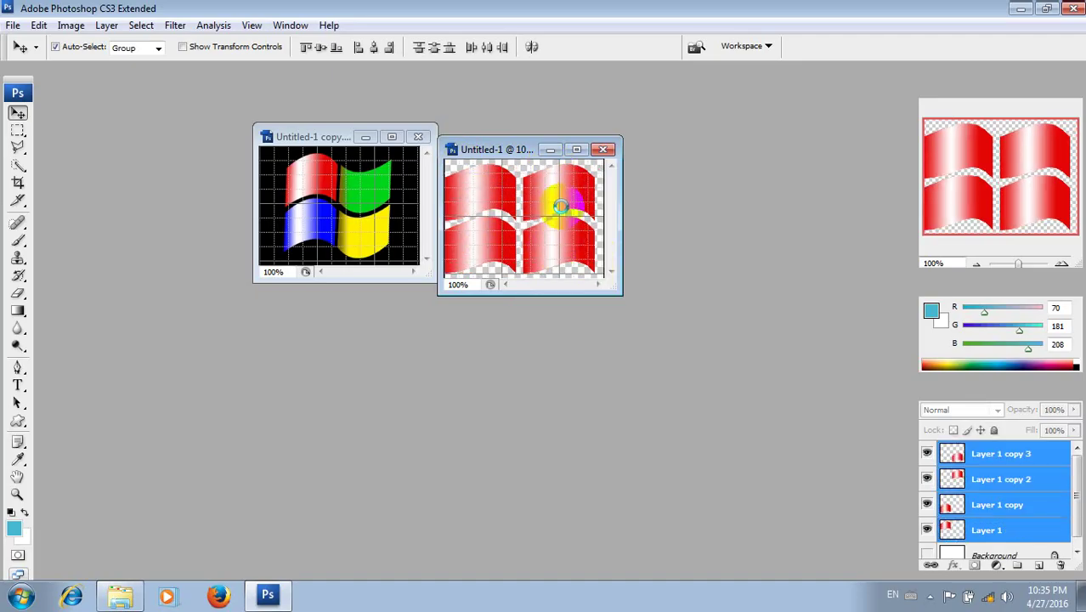
left_click_drag(561, 207, 565, 212)
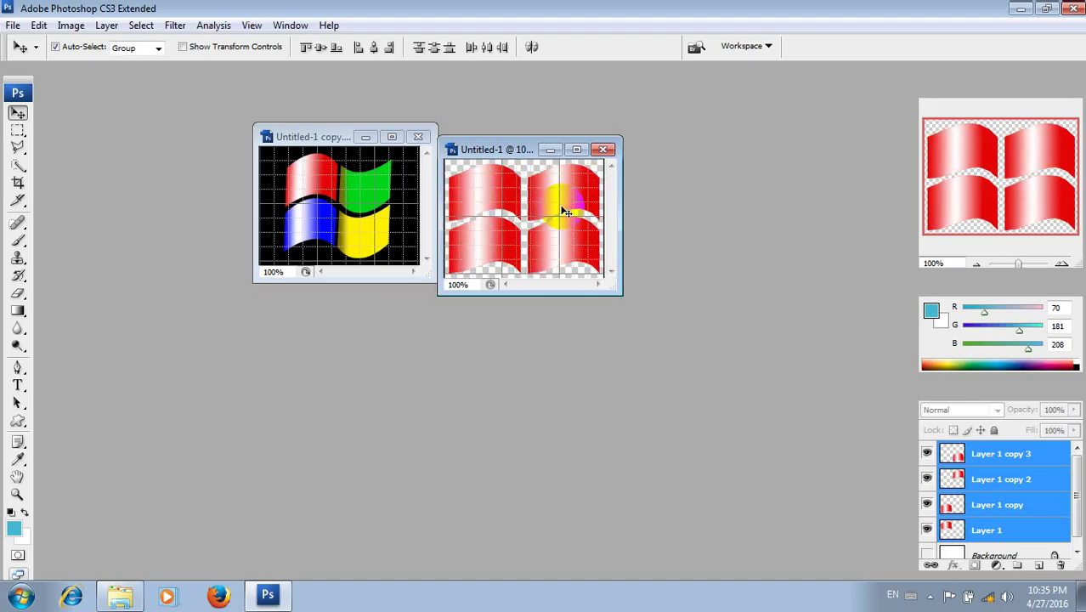
left_click_drag(599, 165, 551, 273)
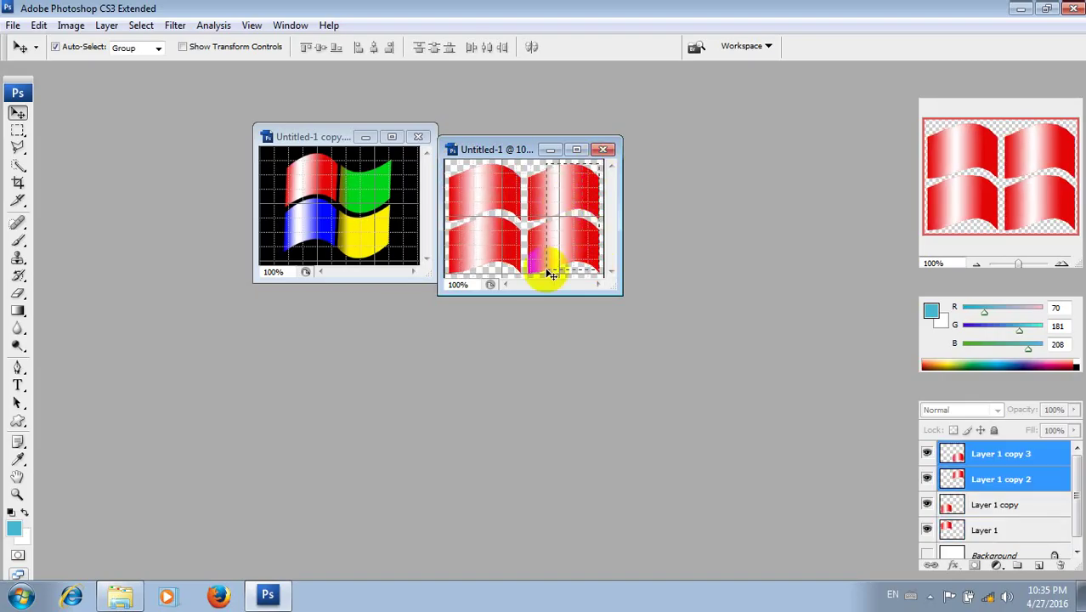
key("ctrl+t")
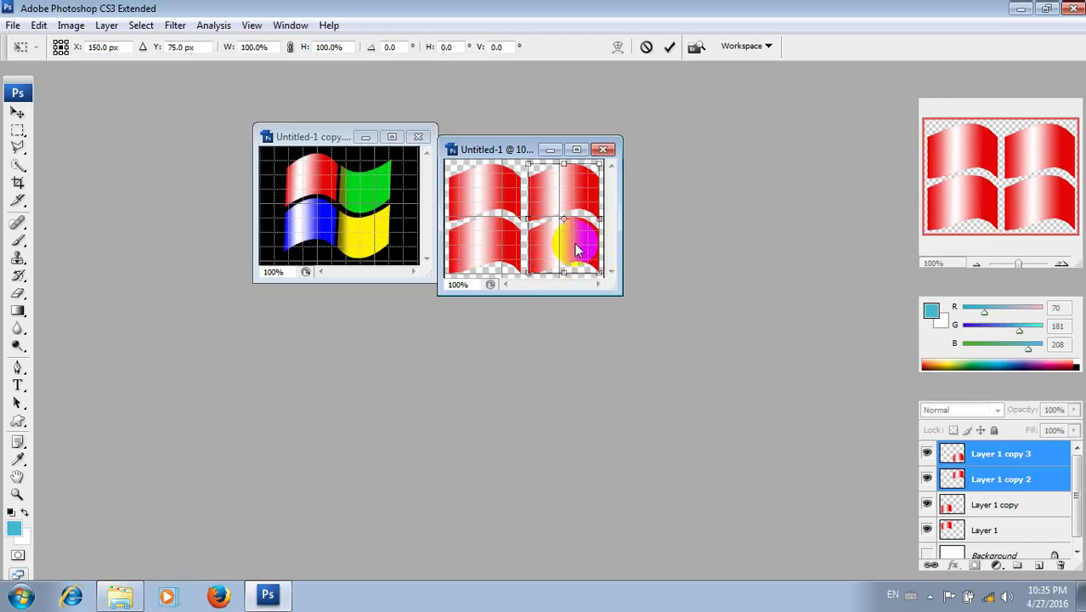
right_click(575, 245)
left_click(615, 466)
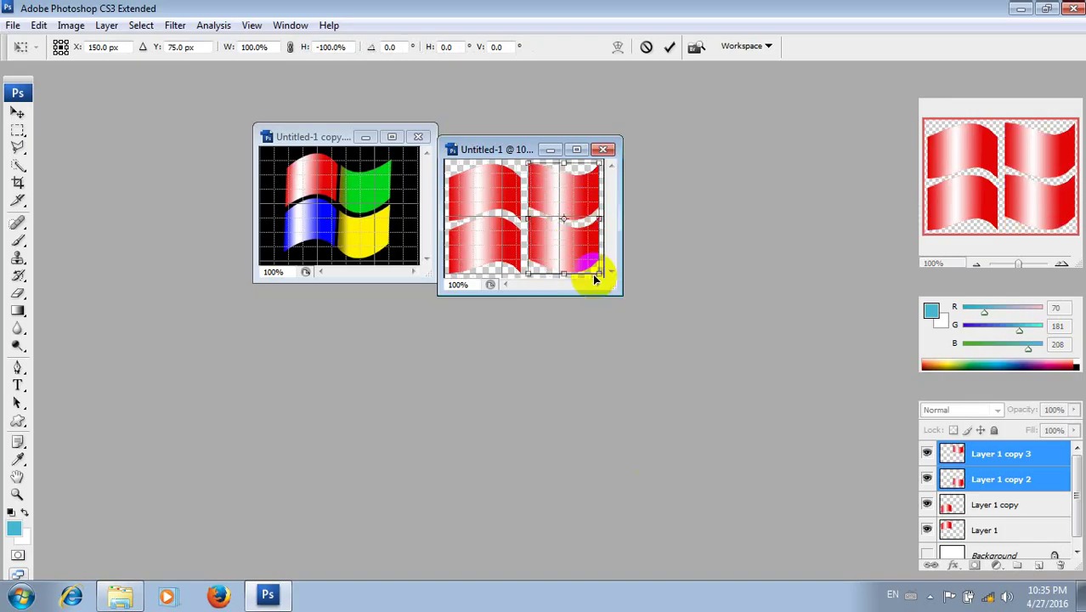
key("Down")
key("Down")
key("Down")
key("Left")
key("Left")
key("Left")
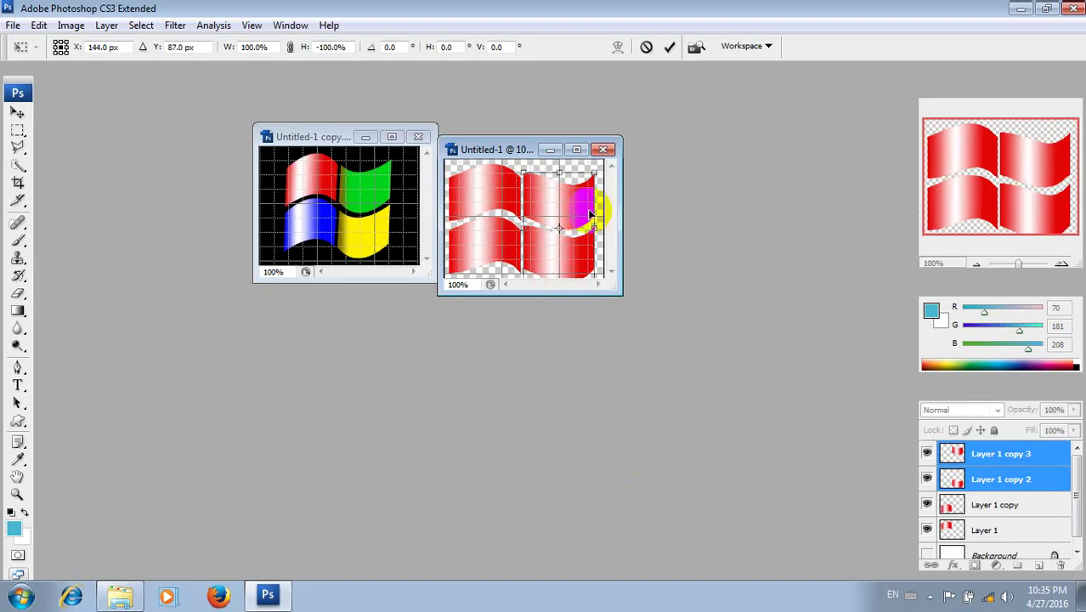
key("Up")
key("Up")
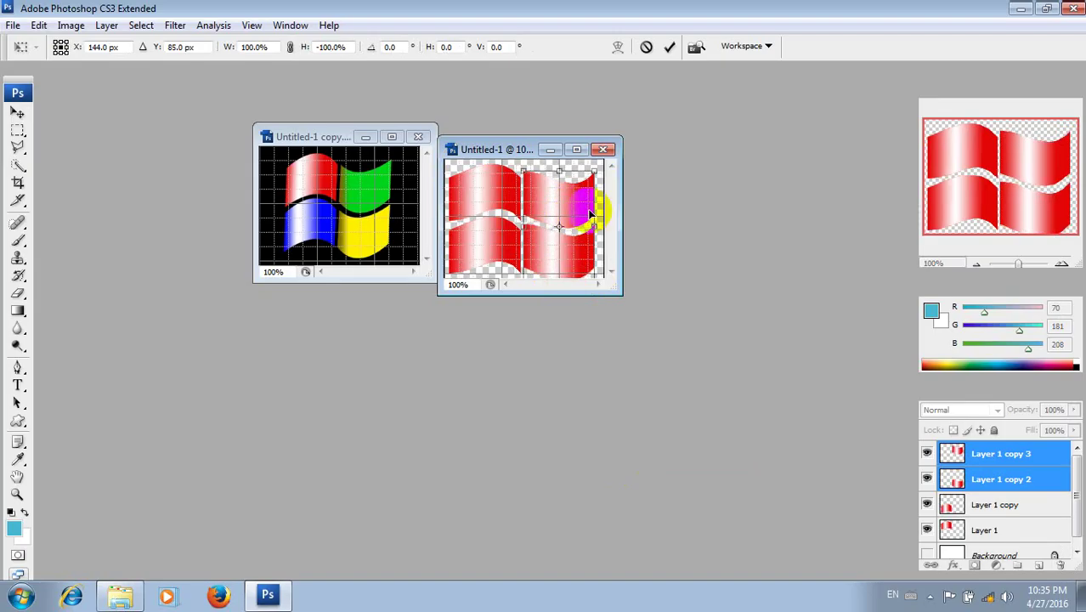
key("Up")
key("Up")
key("Up")
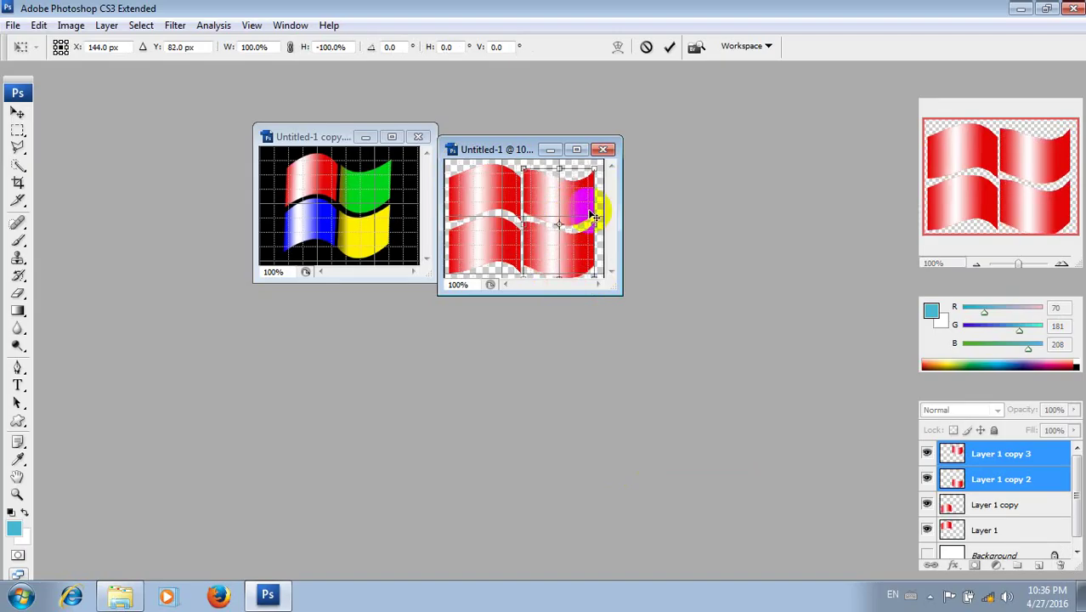
key("Return")
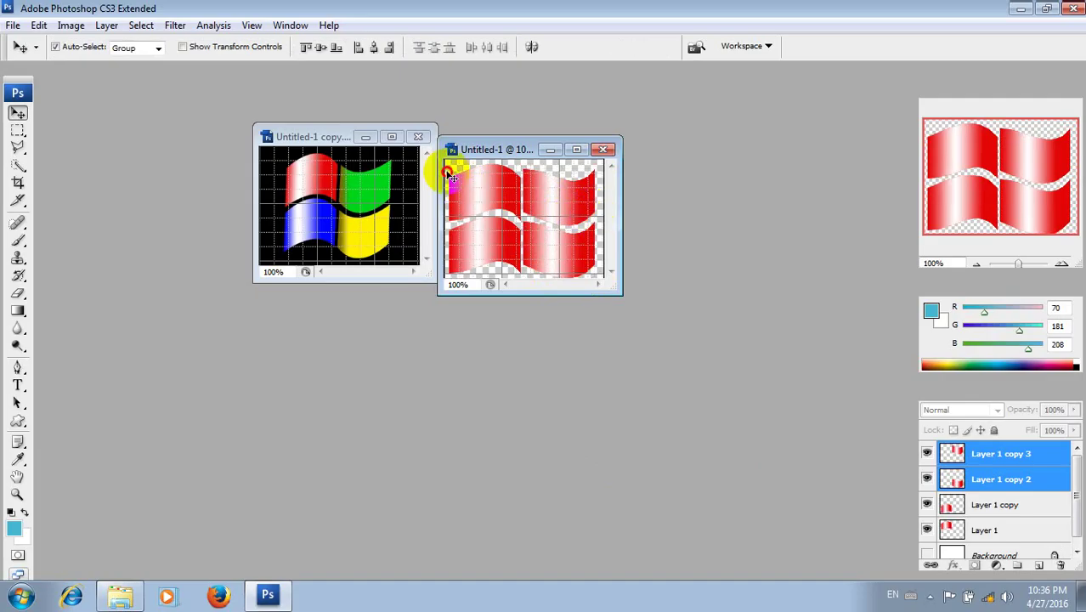
Scale all four flag pieces down to 88.8%.
mouse_move(450, 176)
left_mouse_down()
mouse_move(523, 269)
mouse_move(512, 191)
left_mouse_up()
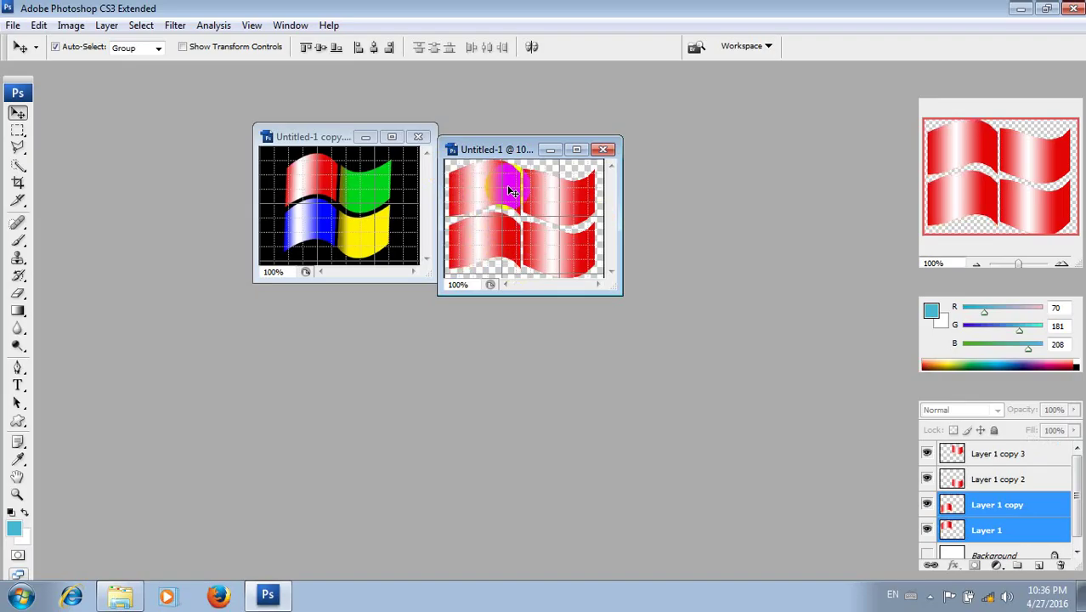
left_click_drag(599, 170, 429, 271)
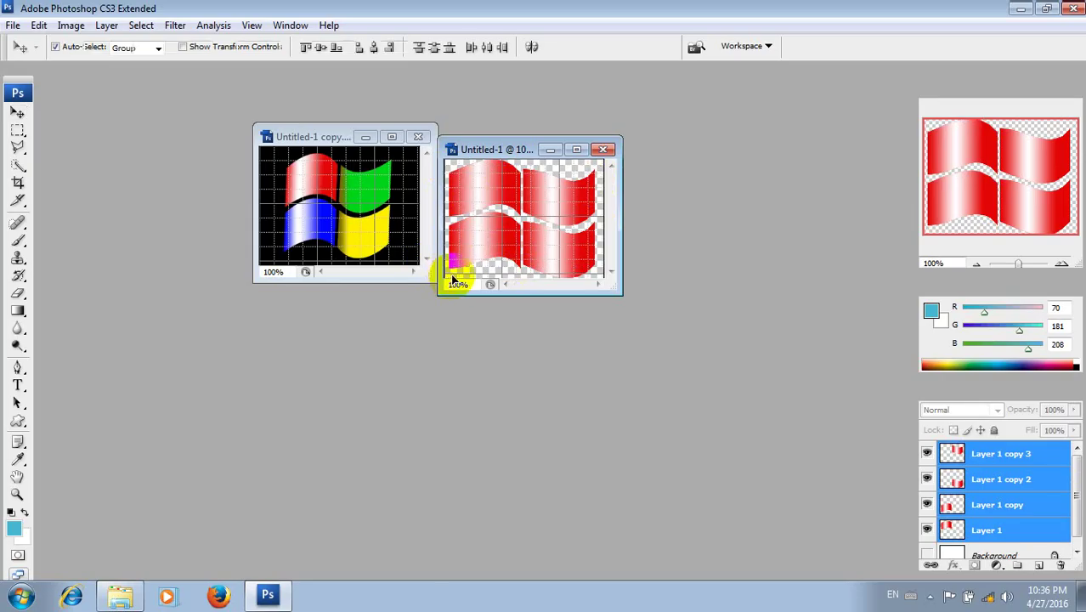
key("ctrl+t")
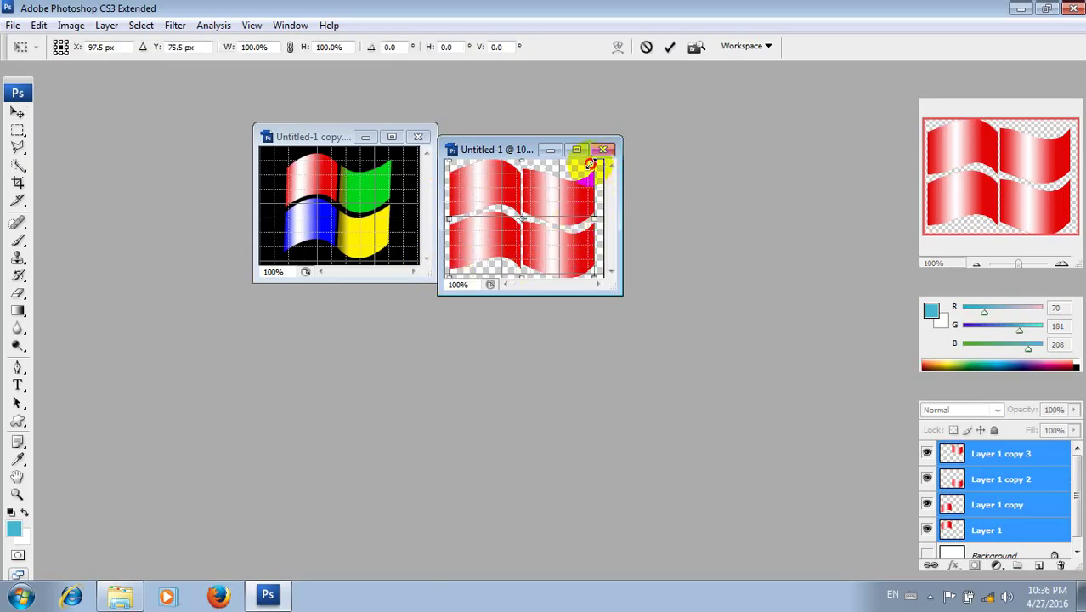
left_click_drag(593, 160, 577, 165)
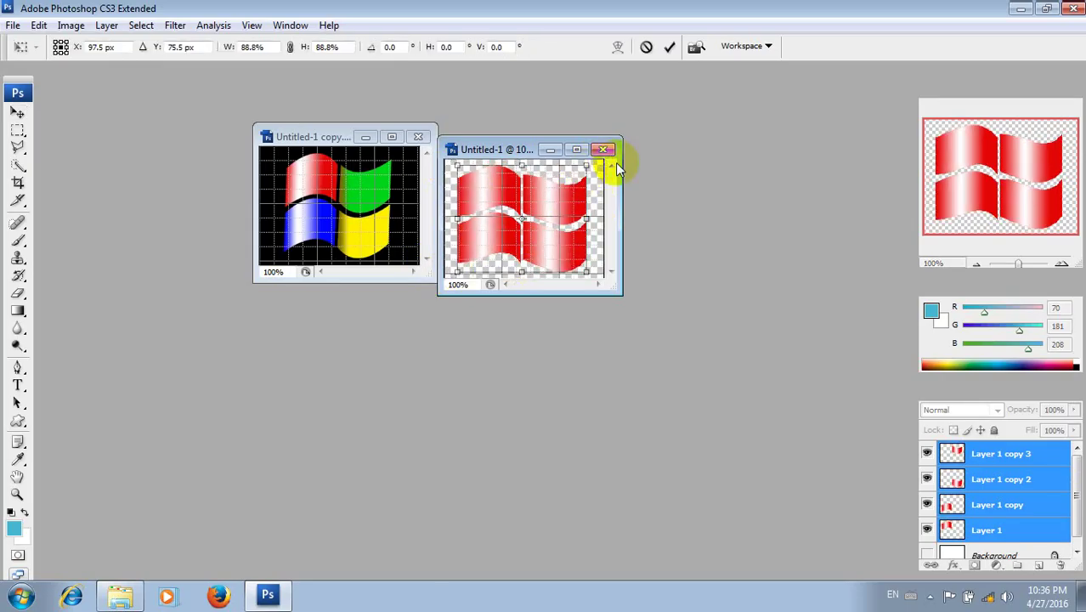
key("Return")
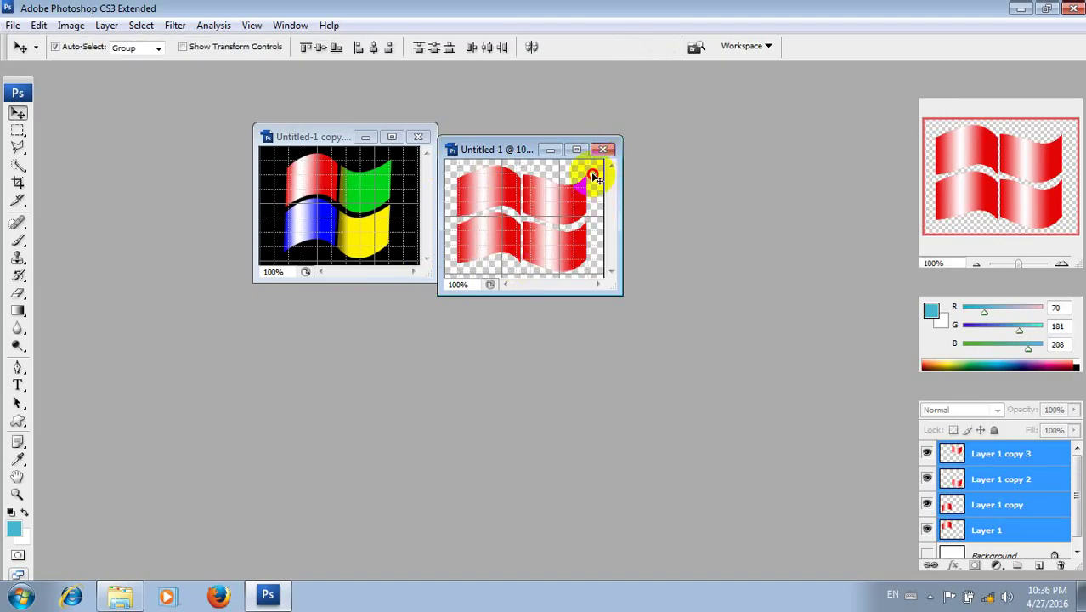
Move the right-hand pair closer to the left and select the Layer 1 copy layer.
left_click(593, 176)
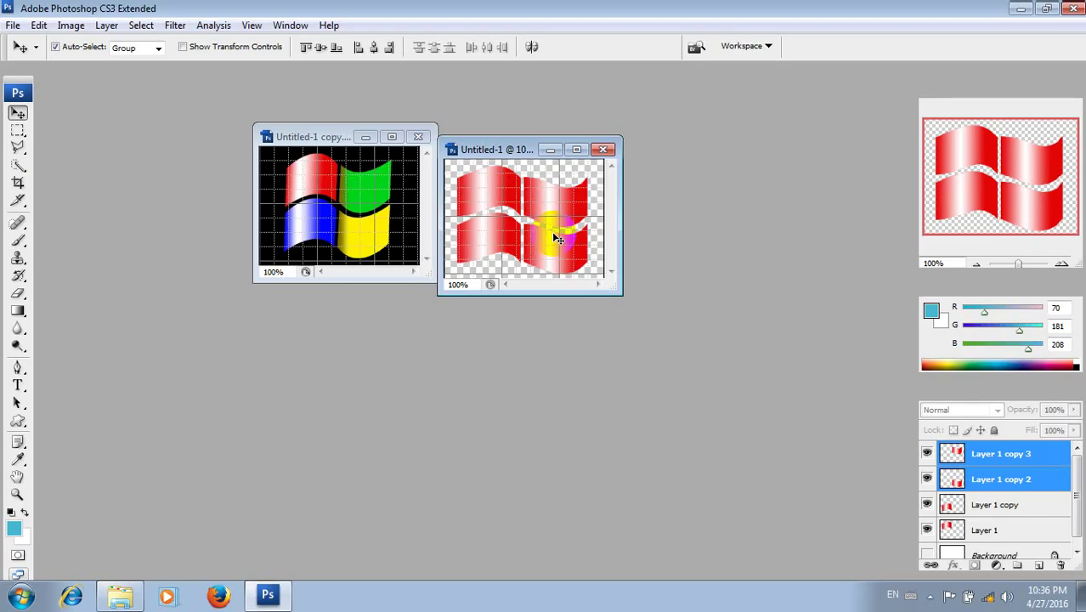
mouse_move(556, 237)
left_mouse_down()
mouse_move(595, 267)
mouse_move(484, 231)
mouse_move(490, 243)
left_mouse_up()
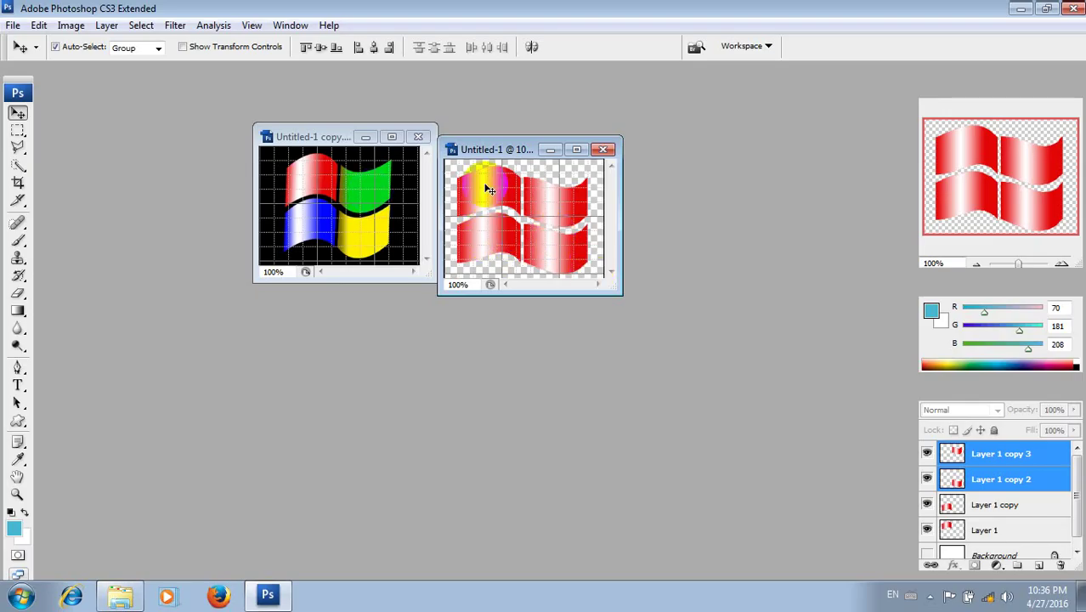
right_click(496, 238)
left_click(525, 245)
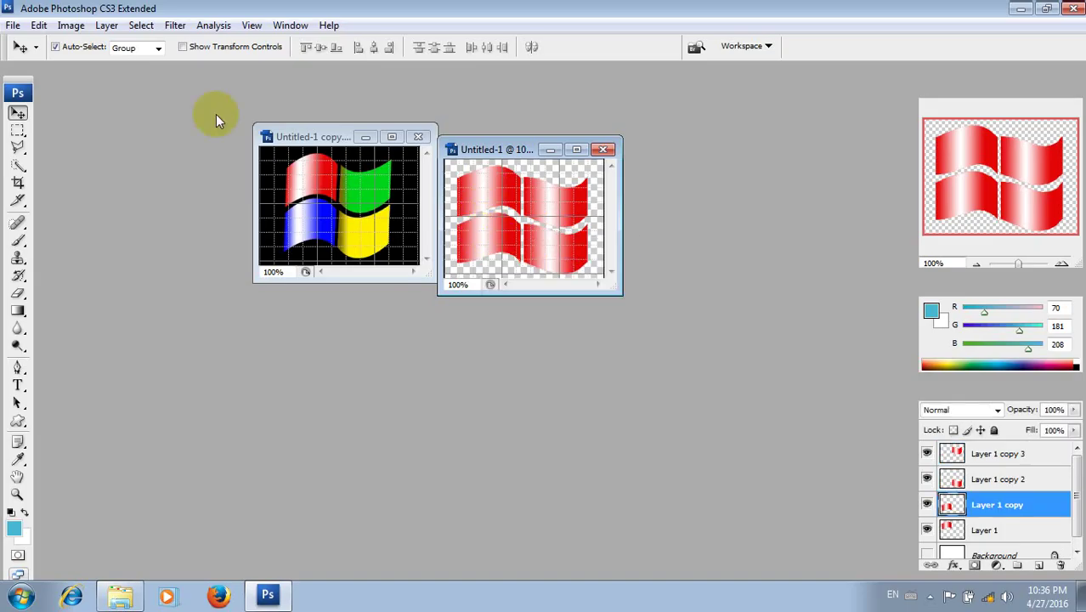
Fill the lower-left piece with a white-to-blue gradient, blue sampled from the reference logo.
left_click(18, 310)
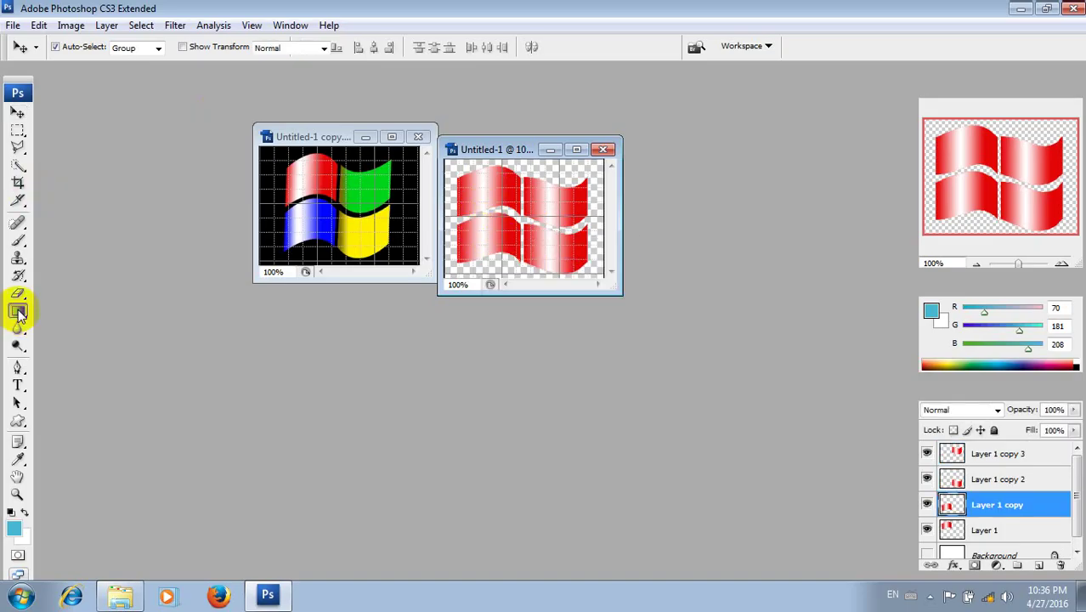
left_click(141, 25)
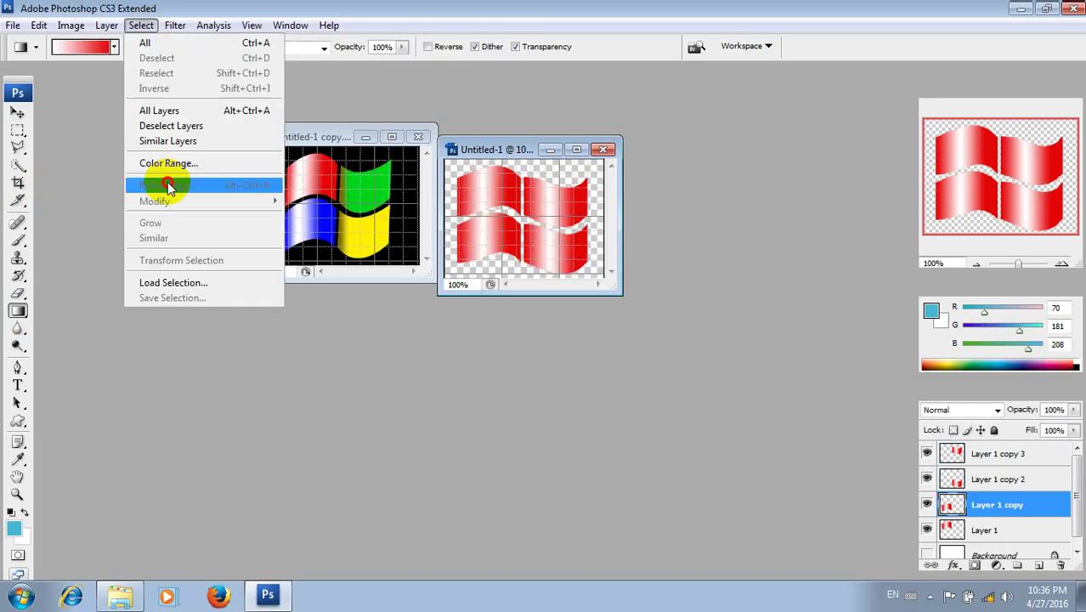
left_click(164, 284)
left_click(664, 164)
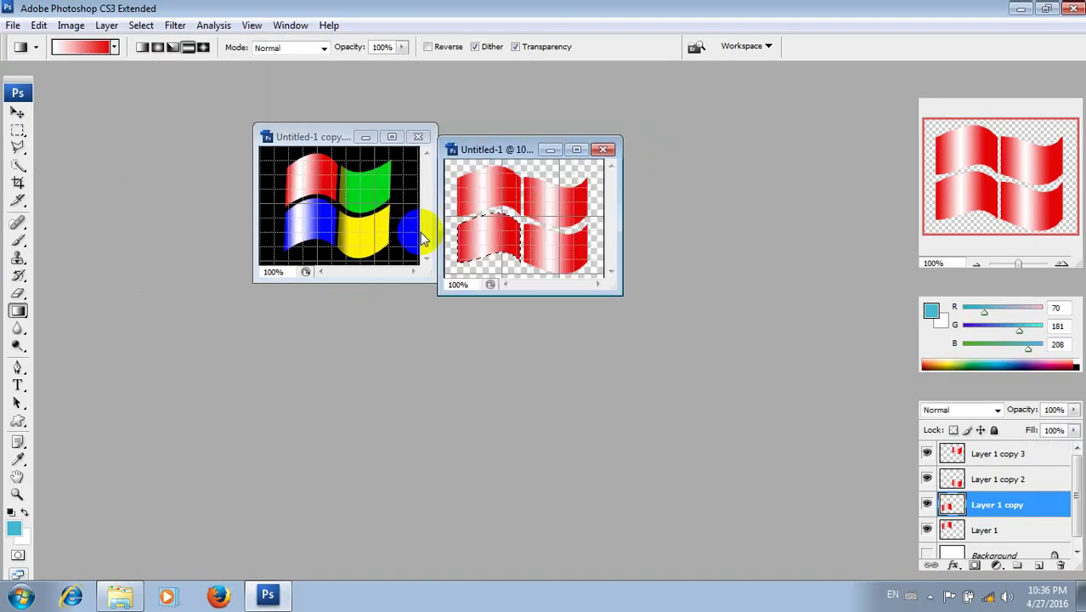
left_click(119, 46)
left_click(460, 465)
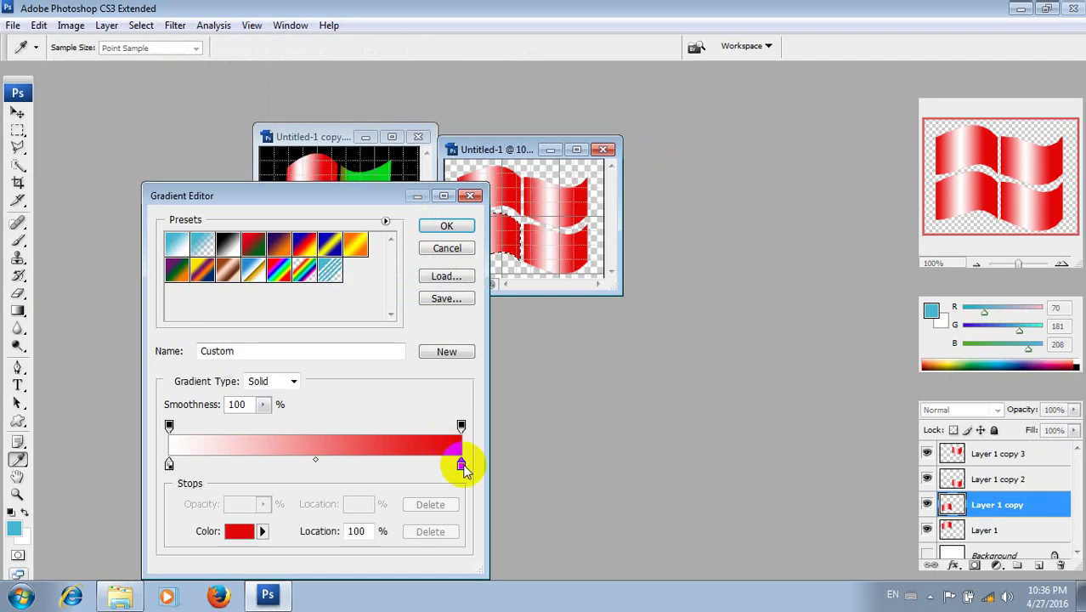
left_click_drag(352, 197, 351, 291)
left_click(331, 230)
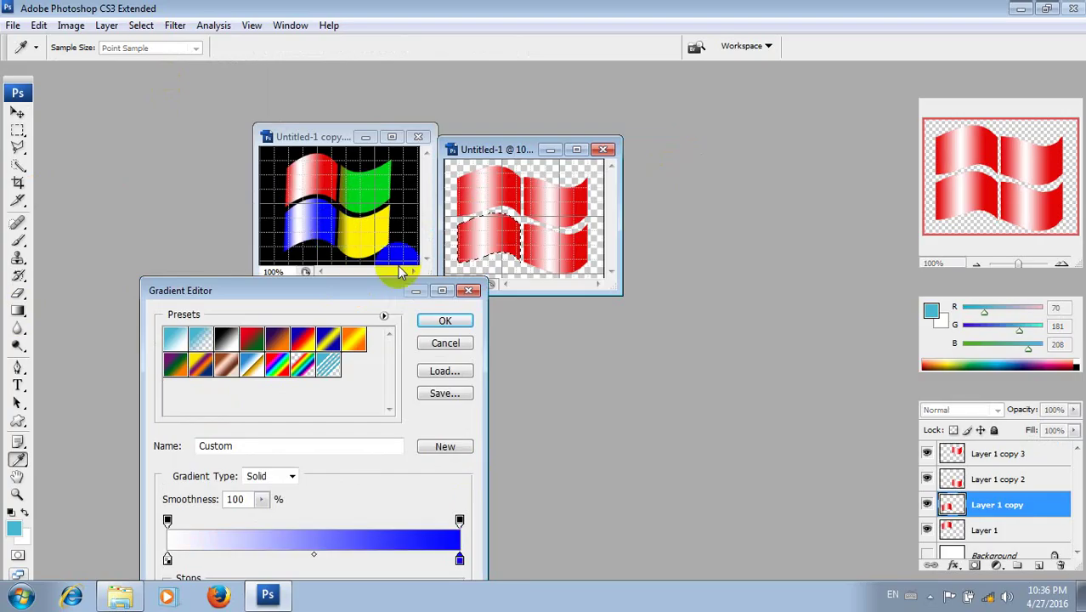
left_click(444, 320)
mouse_move(485, 233)
left_mouse_down()
mouse_move(471, 238)
mouse_move(491, 240)
mouse_move(495, 229)
mouse_move(463, 228)
mouse_move(514, 230)
mouse_move(461, 236)
left_mouse_up()
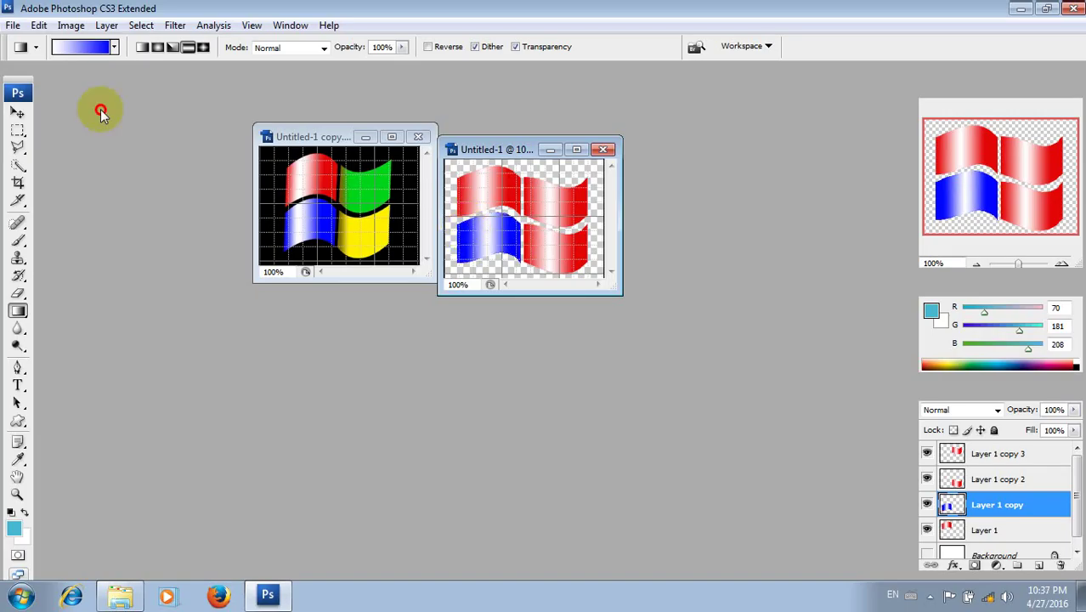
Select Layer 1 copy 3 and load the upper-right flag piece's outline as a selection.
left_click(18, 112)
left_click(571, 204)
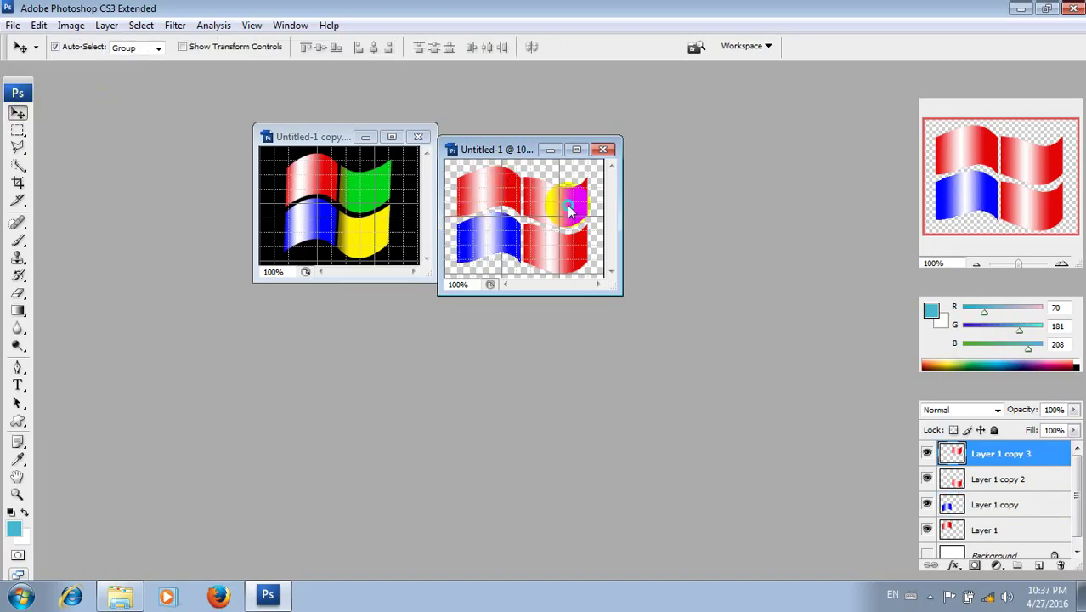
right_click(569, 210)
left_click(605, 215)
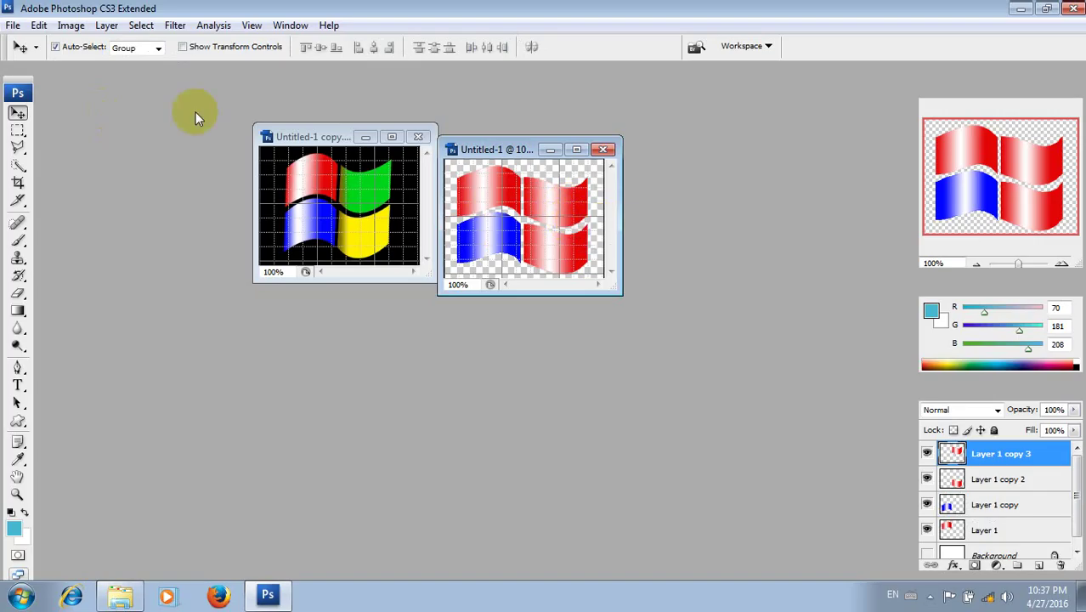
left_click(156, 31)
left_click(195, 282)
left_click(656, 163)
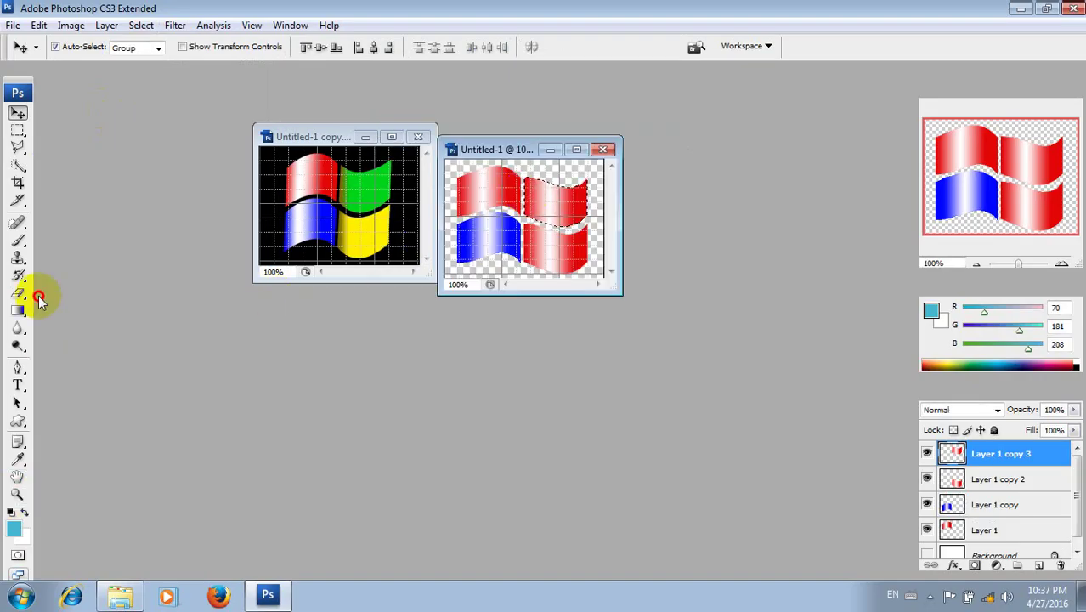
Fill the selection with an olive-to-green gradient sampled from the reference, then deselect.
left_click(18, 311)
left_click(79, 49)
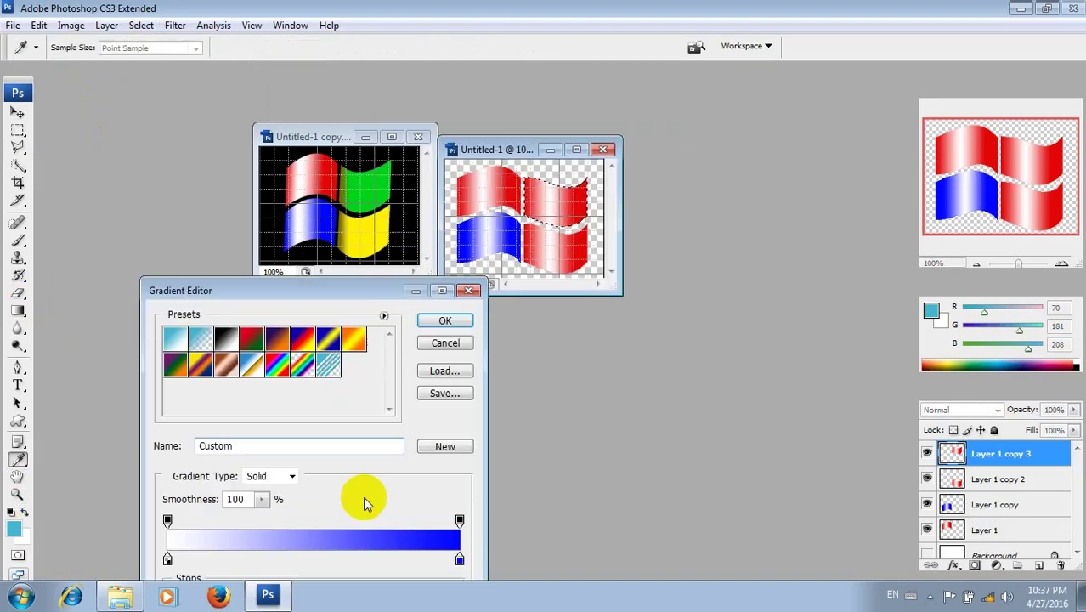
left_click(460, 559)
left_click(374, 189)
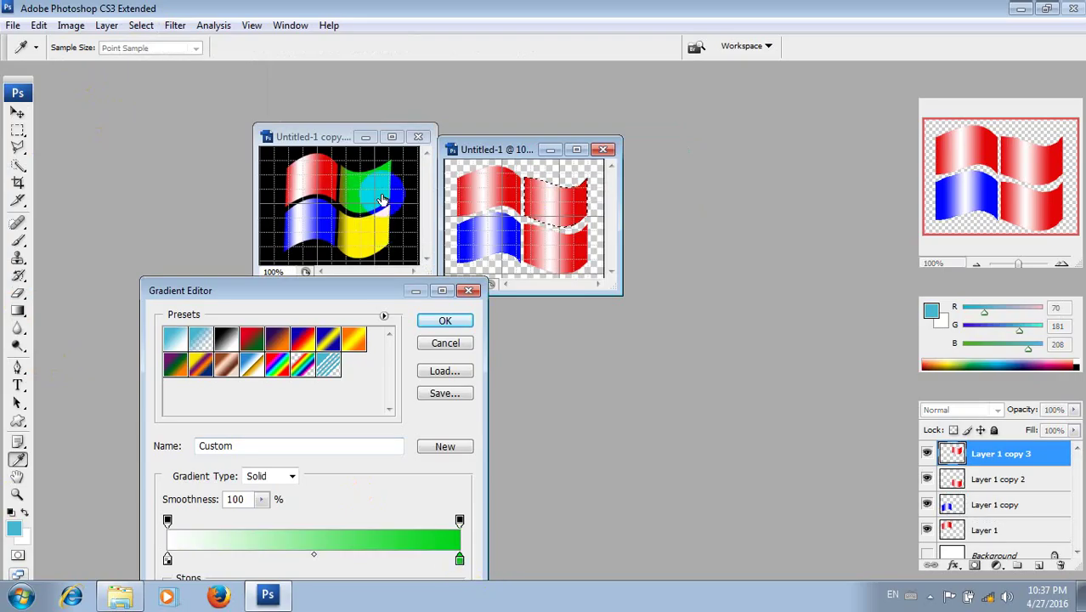
left_click(168, 558)
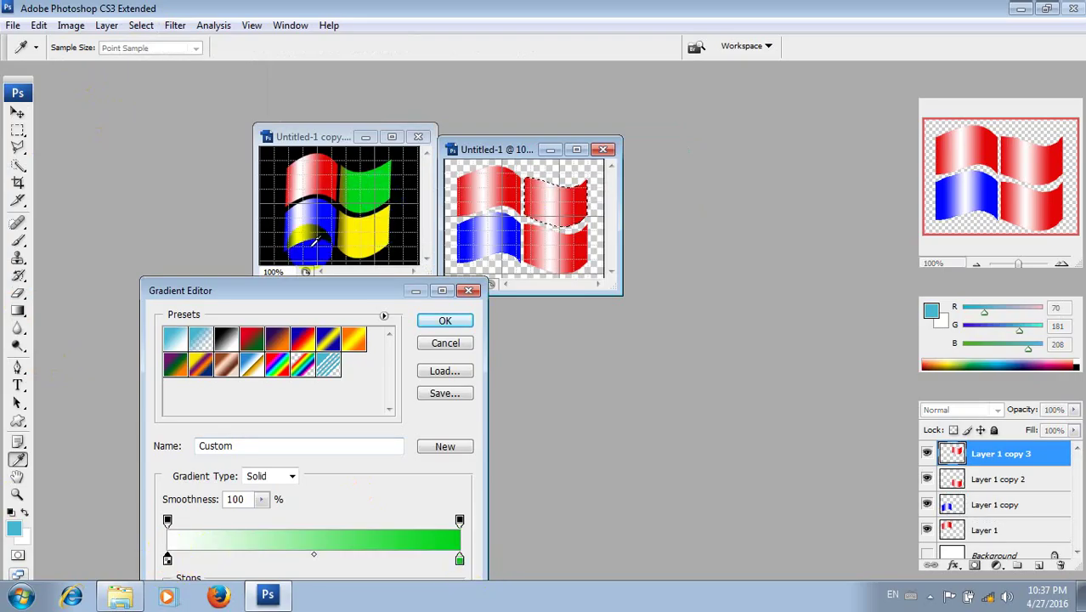
mouse_move(403, 205)
left_mouse_down()
mouse_move(348, 191)
mouse_move(361, 178)
left_mouse_up()
left_click(446, 321)
mouse_move(552, 270)
left_mouse_down()
mouse_move(538, 195)
mouse_move(510, 196)
mouse_move(548, 192)
mouse_move(523, 193)
mouse_move(524, 286)
left_mouse_up()
key("ctrl+d")
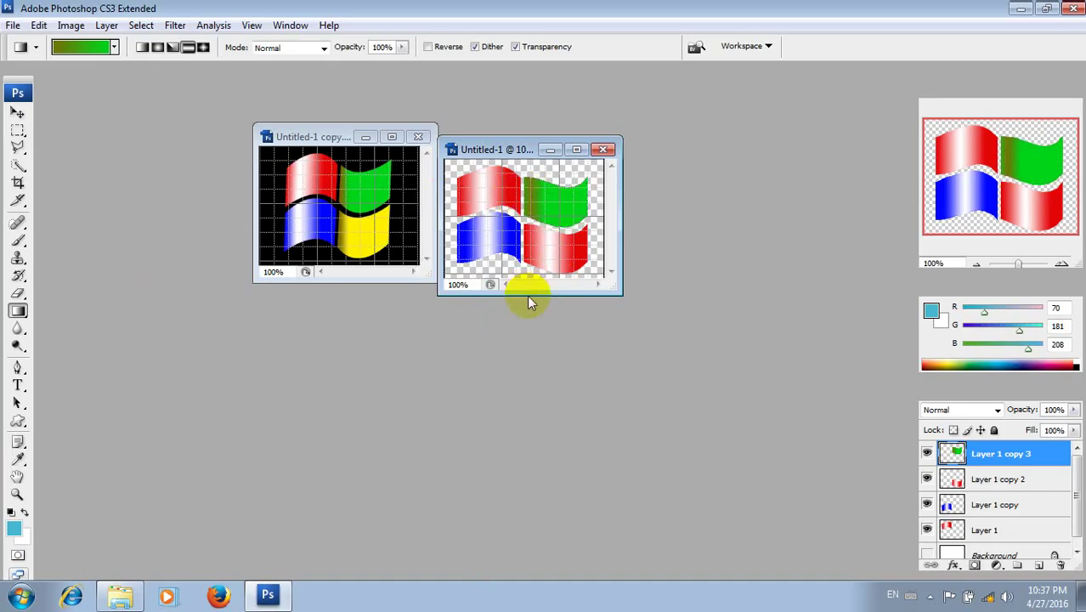
left_click(18, 111)
Select Layer 1 copy 2 and load the lower-right flag piece's outline as a selection.
left_click(552, 253)
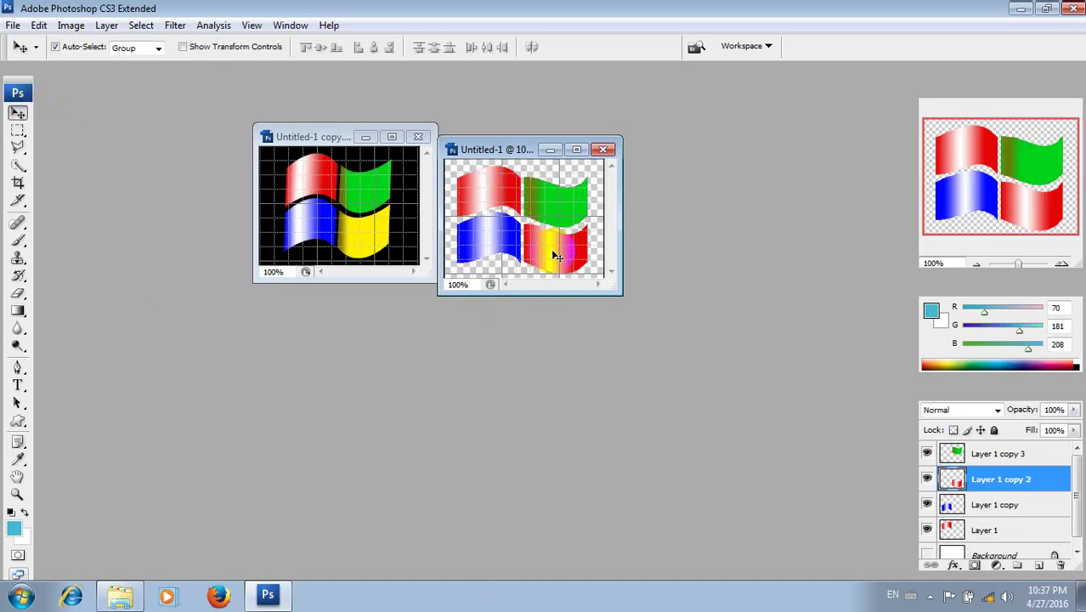
right_click(552, 253)
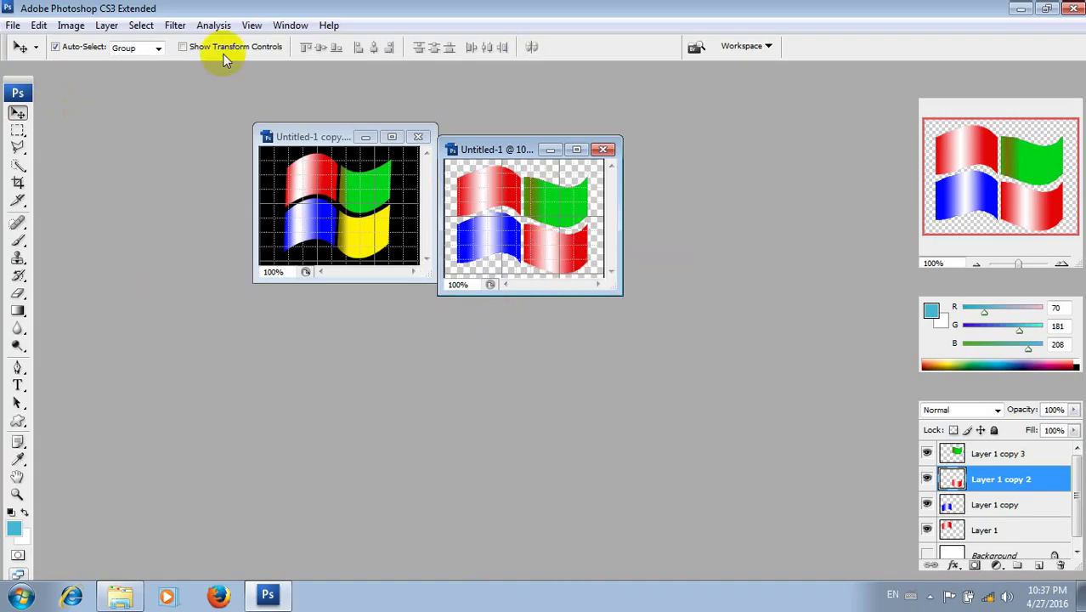
left_click(141, 25)
left_click(219, 281)
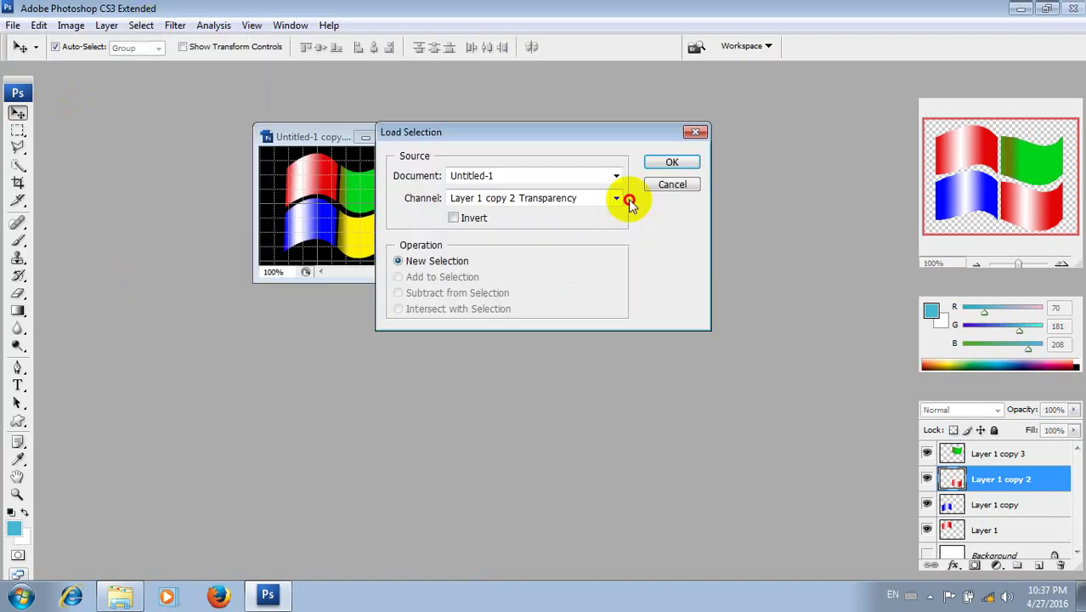
left_click(668, 162)
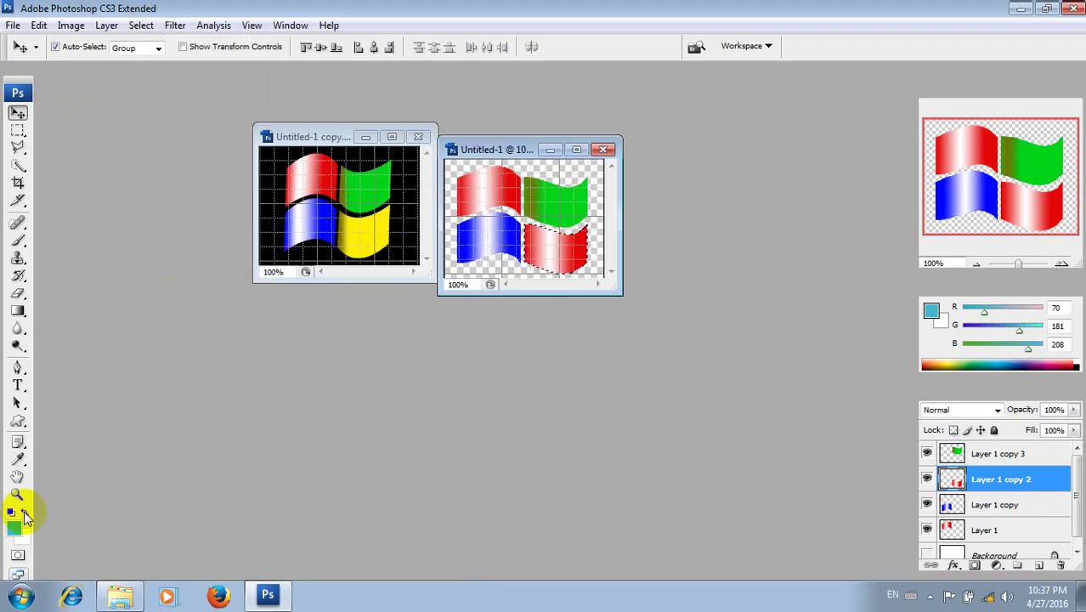
Fill the selection with a gradient ending in yellow sampled from the reference, then deselect.
left_click(18, 310)
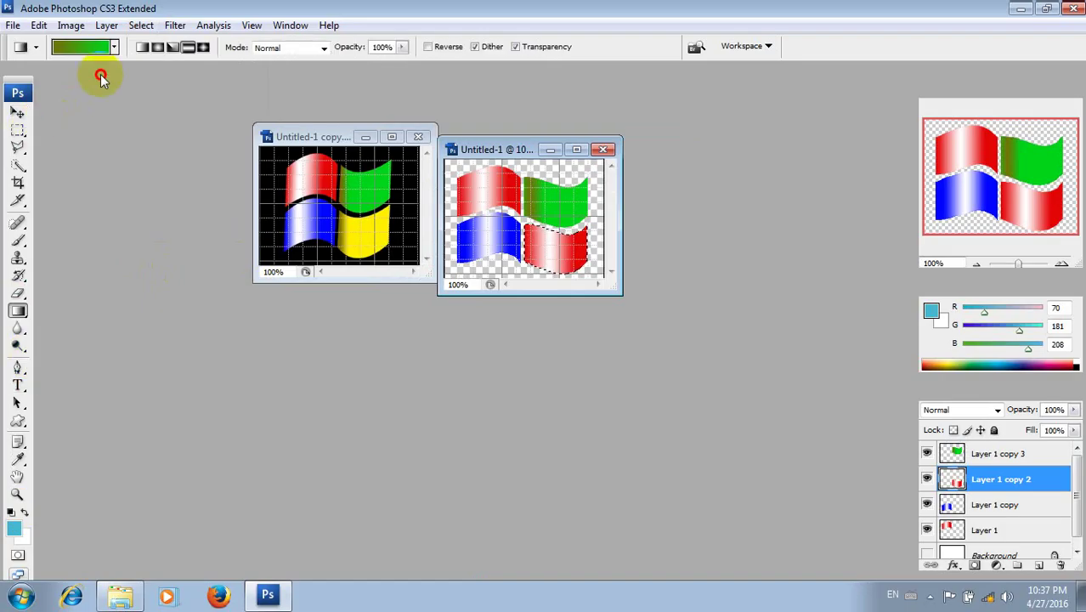
left_click(85, 48)
left_click(460, 559)
left_click(374, 243)
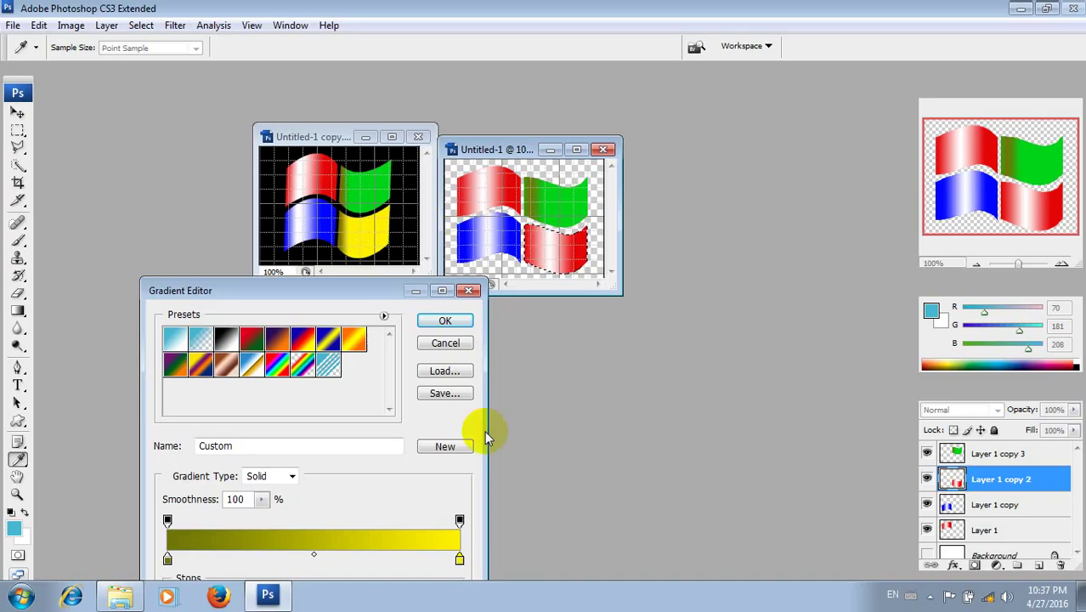
left_click(445, 321)
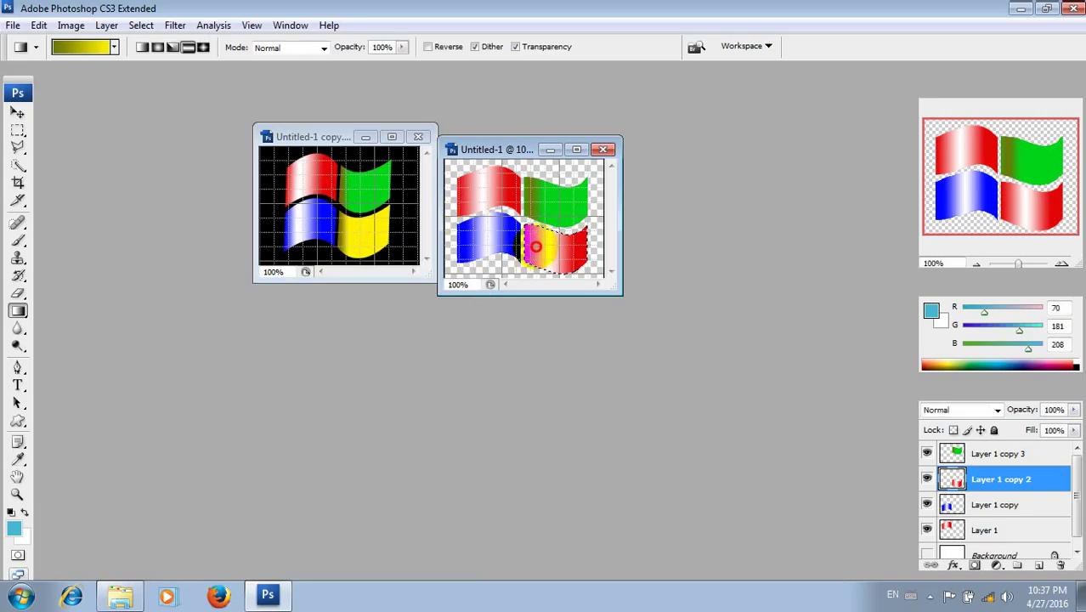
mouse_move(510, 255)
left_mouse_down()
mouse_move(561, 247)
mouse_move(516, 244)
left_mouse_up()
left_click_drag(584, 246, 520, 246)
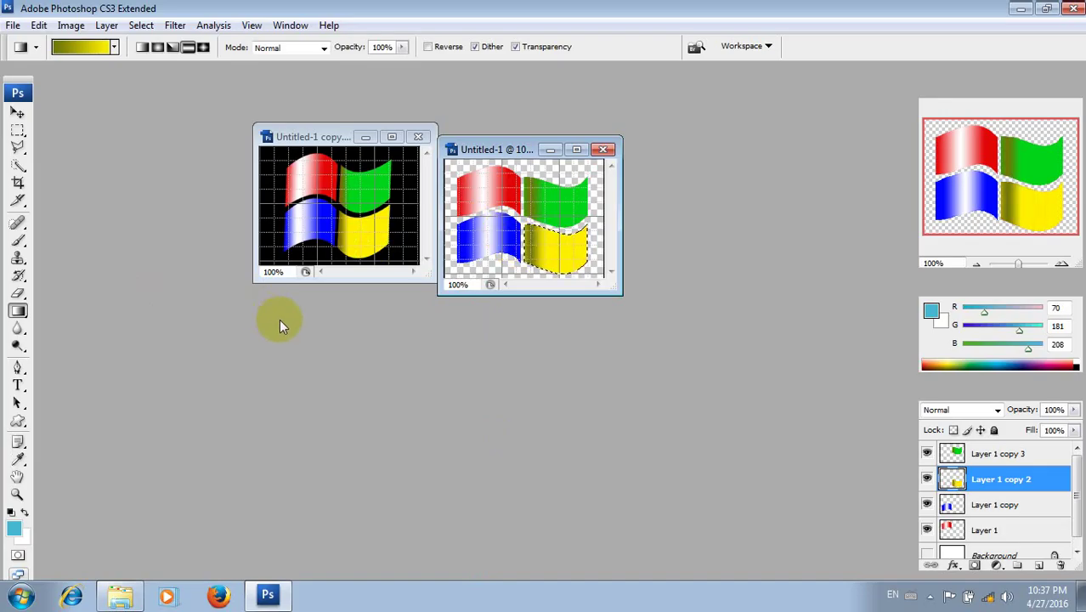
key("ctrl+d")
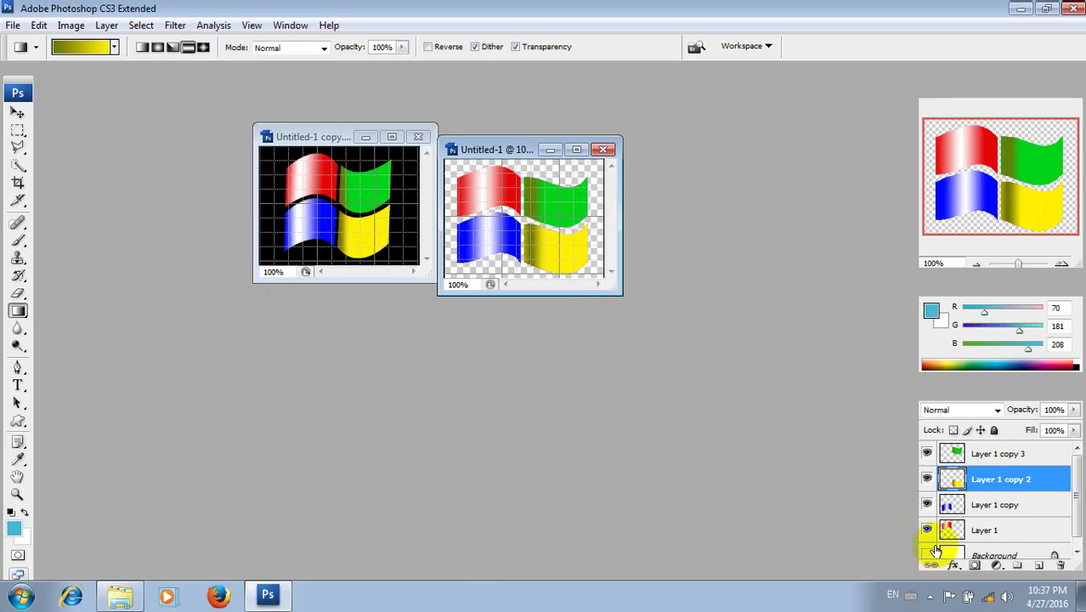
Make the white Background layer visible and set the foreground colour to black.
left_click(927, 554)
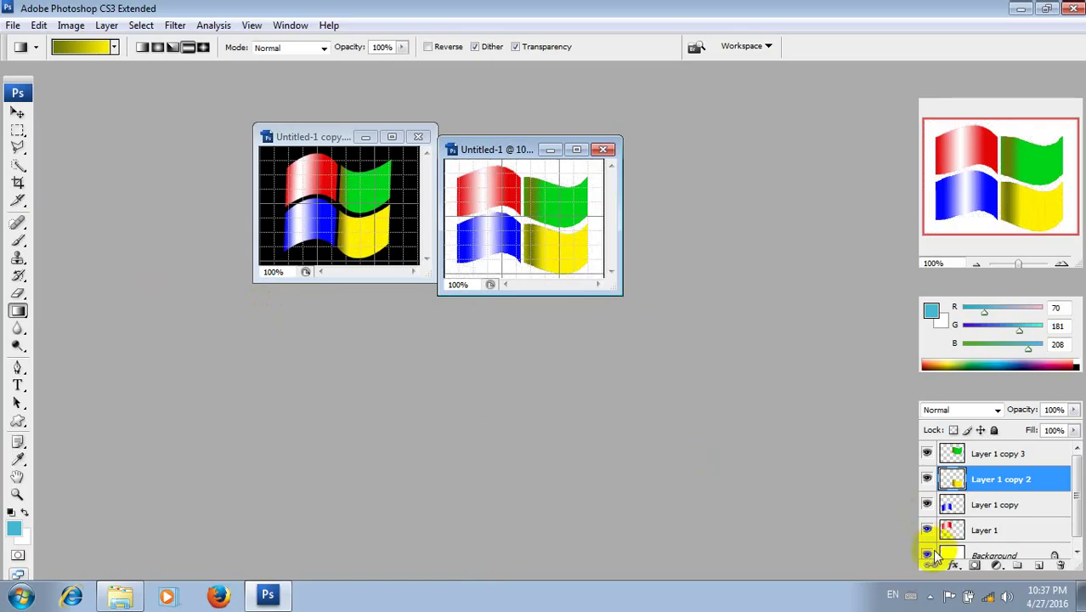
left_click(12, 528)
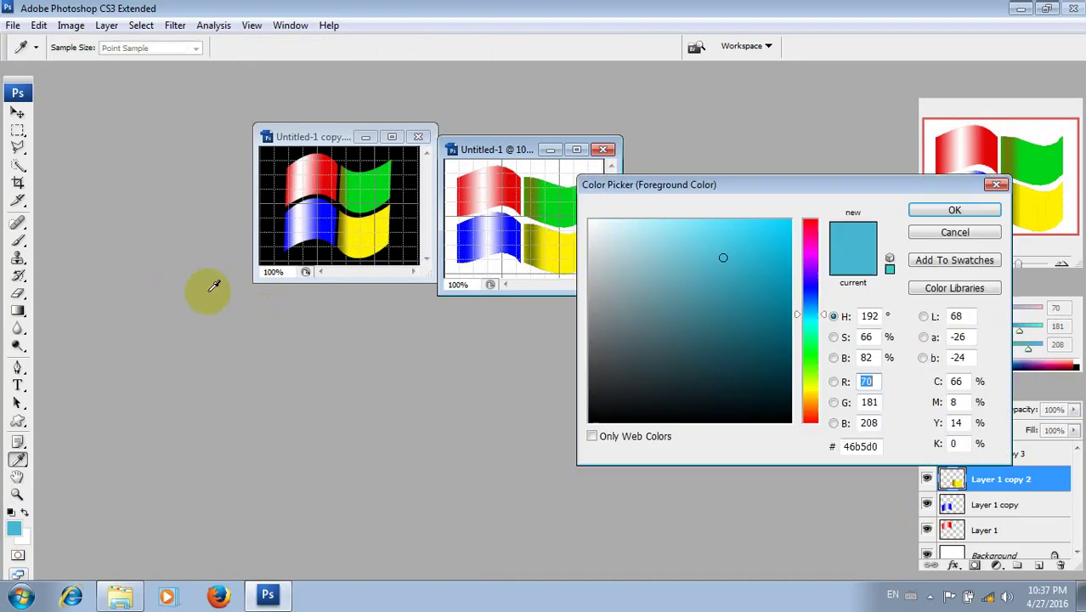
left_click(268, 216)
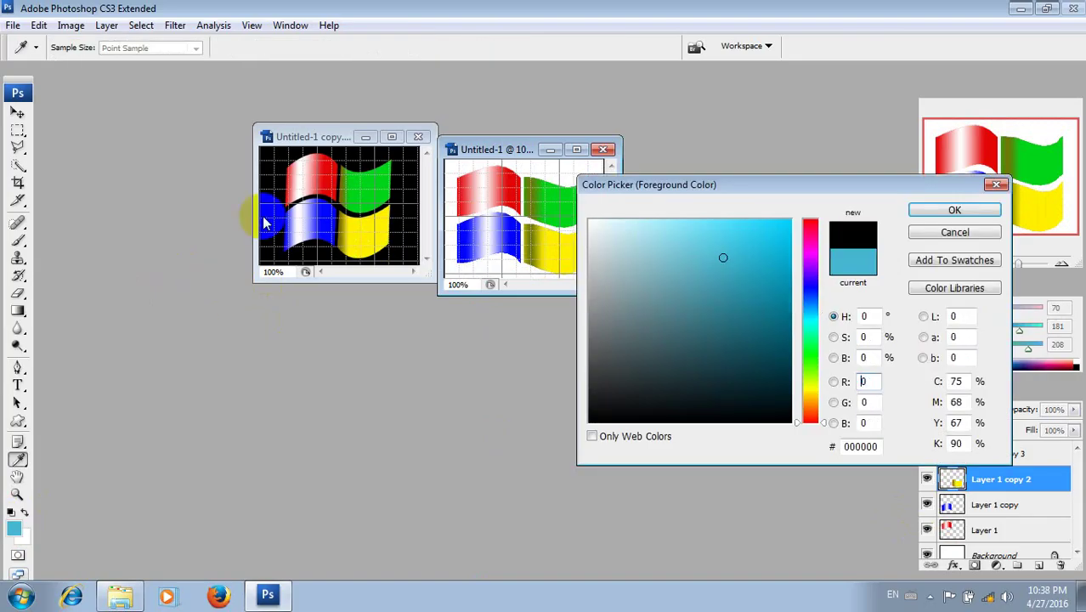
left_click(934, 210)
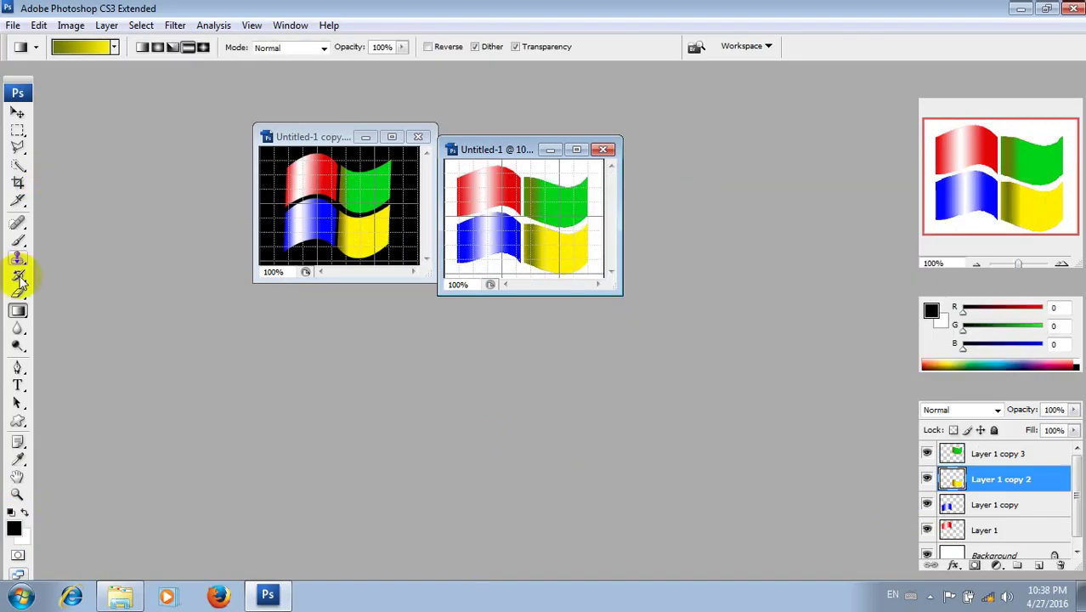
Try a black Paint Bucket fill on the canvas, undo it, and return to Move.
left_click(18, 313)
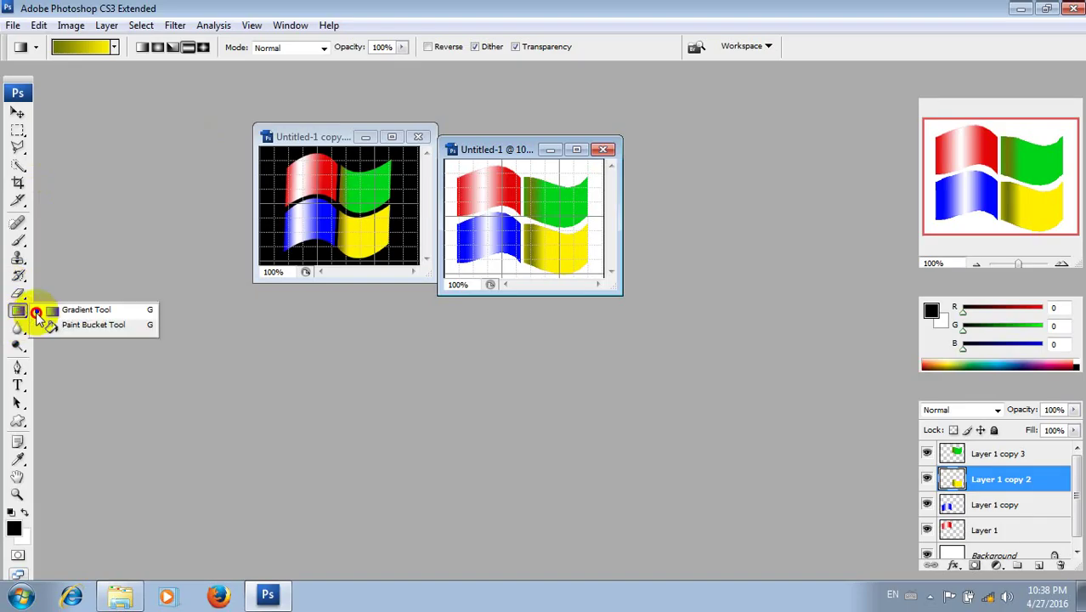
left_click(64, 316)
left_click(571, 180)
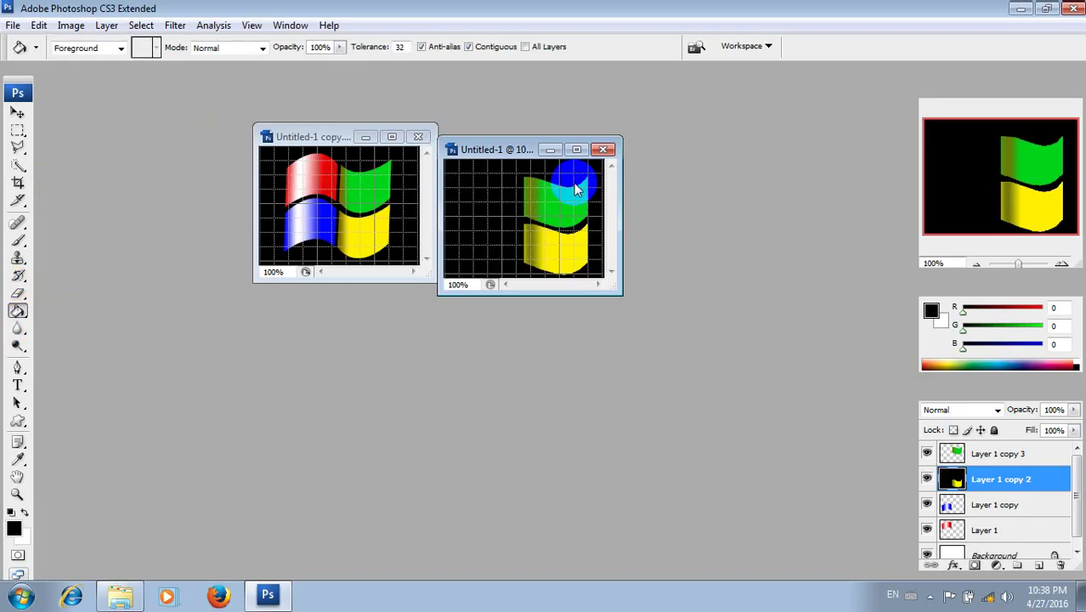
left_click(430, 218)
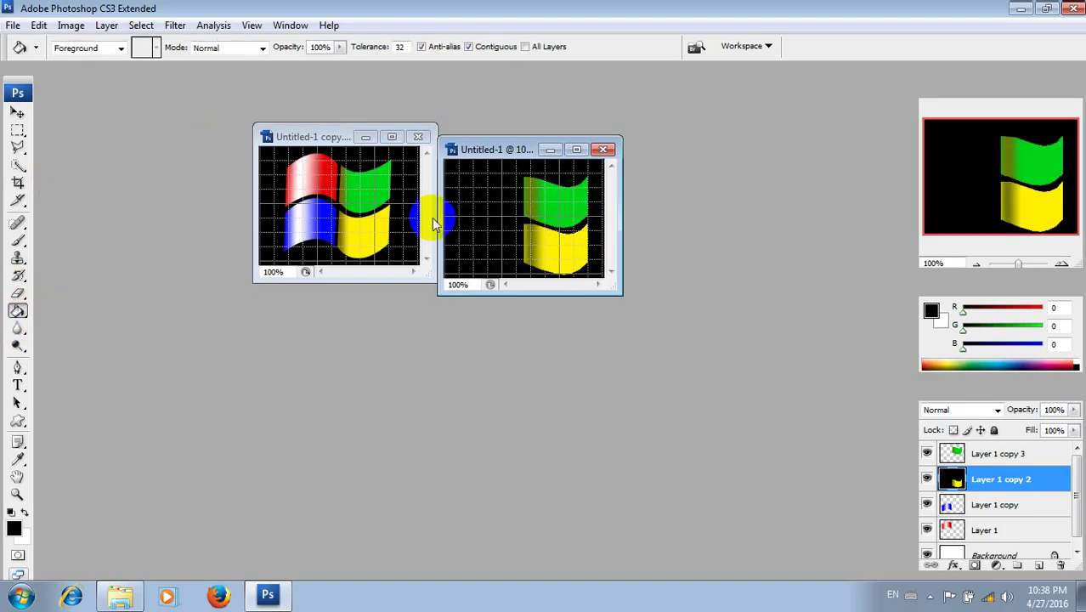
key("ctrl+z")
left_click(40, 138)
key("v")
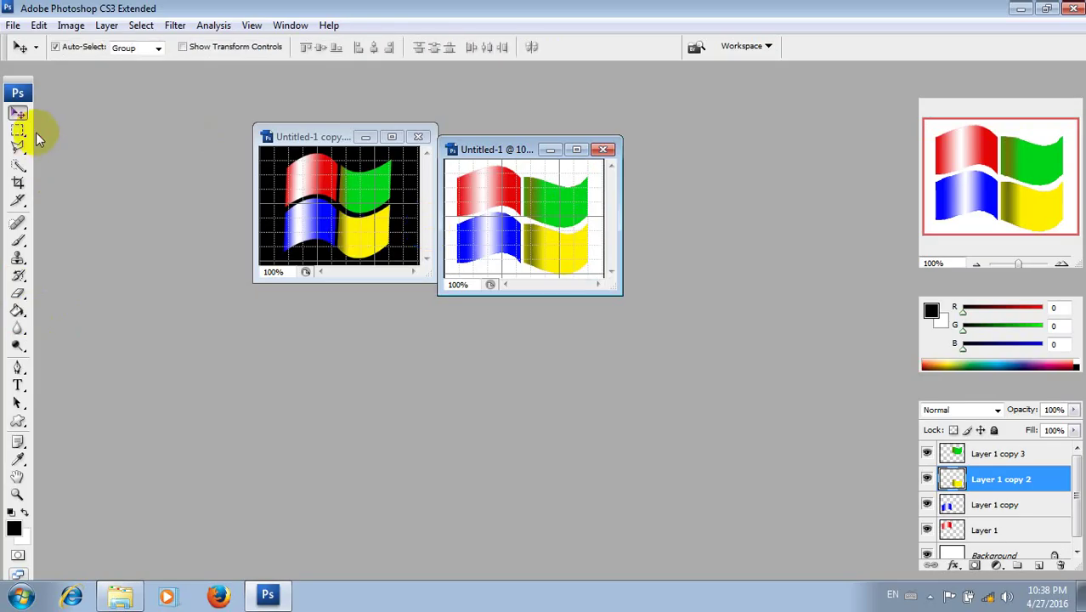
Fill the Background layer with black using Alt+Backspace and reposition the document window.
left_click(990, 556)
key("alt+BackSpace")
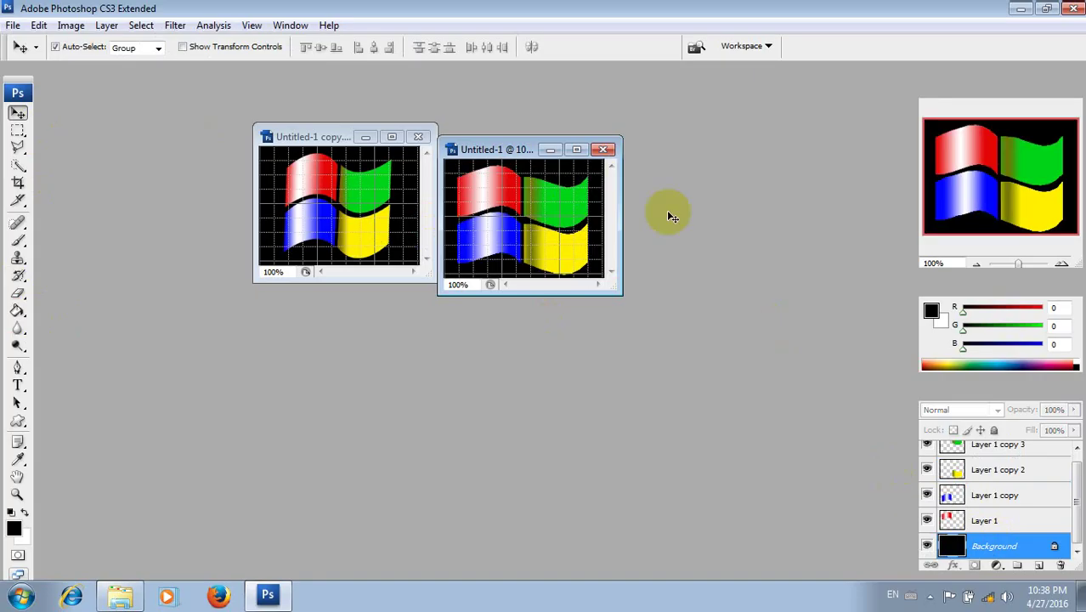
mouse_move(552, 212)
left_mouse_down()
mouse_move(595, 240)
mouse_move(553, 212)
left_mouse_up()
left_click_drag(529, 144, 527, 123)
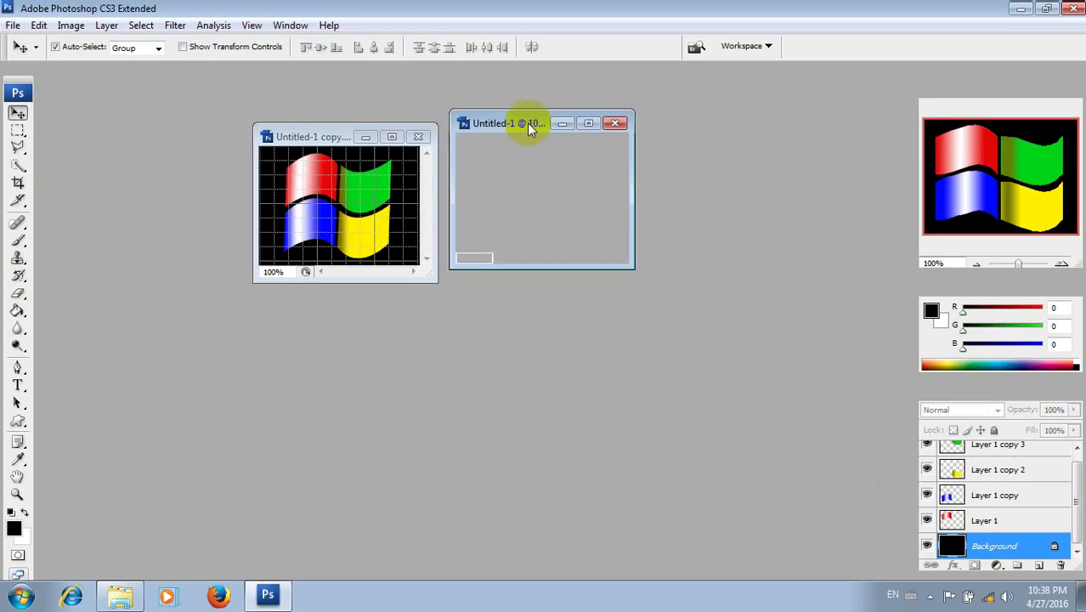